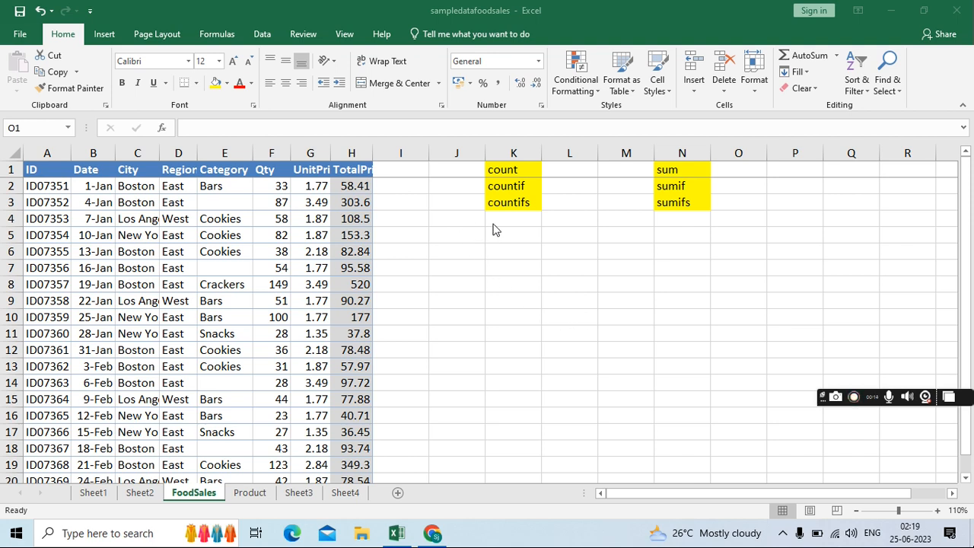
- Enter a COUNT formula for the whole Qty column, =COUNT(F:F), in cell L1 beside the count label
click(578, 172)
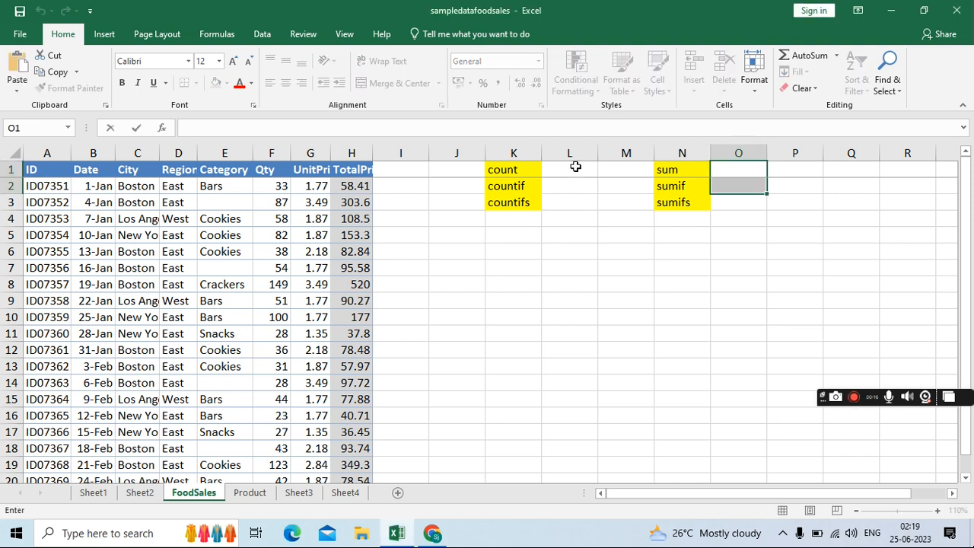
click(576, 167)
text(=c)
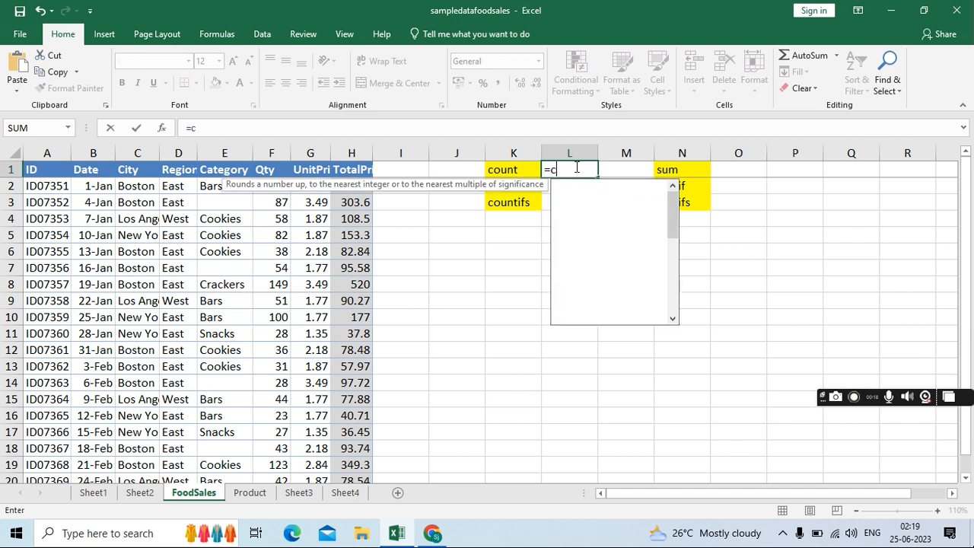
text(ount)
key(Tab)
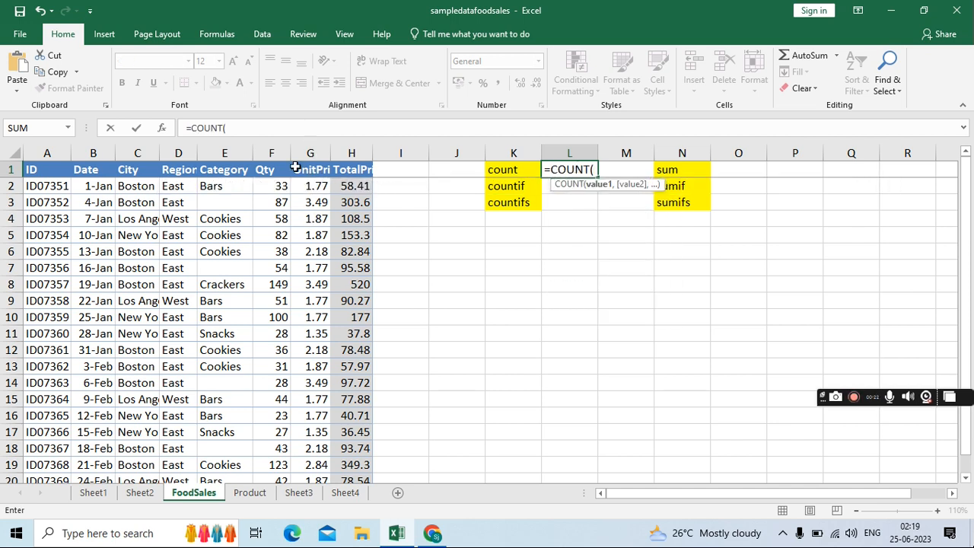
click(270, 152)
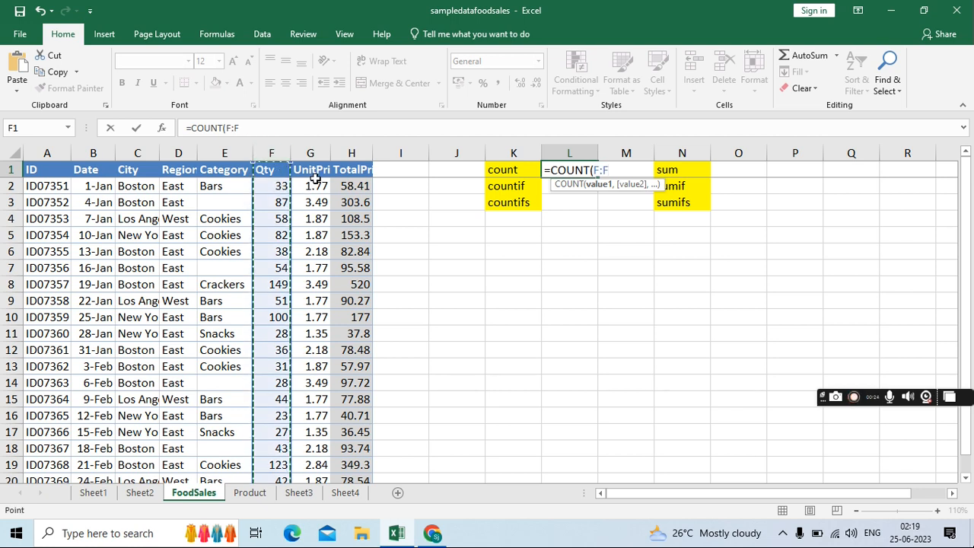
text())
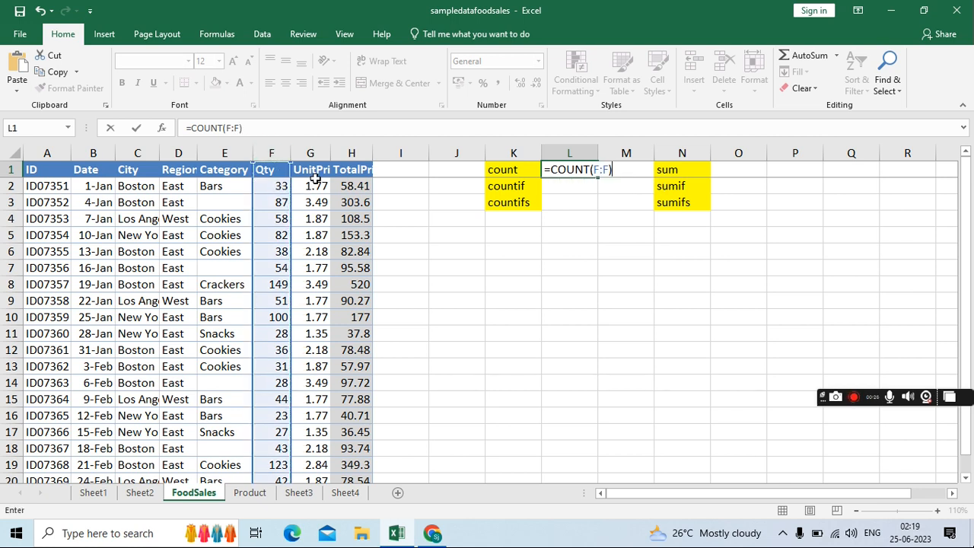
key(Return)
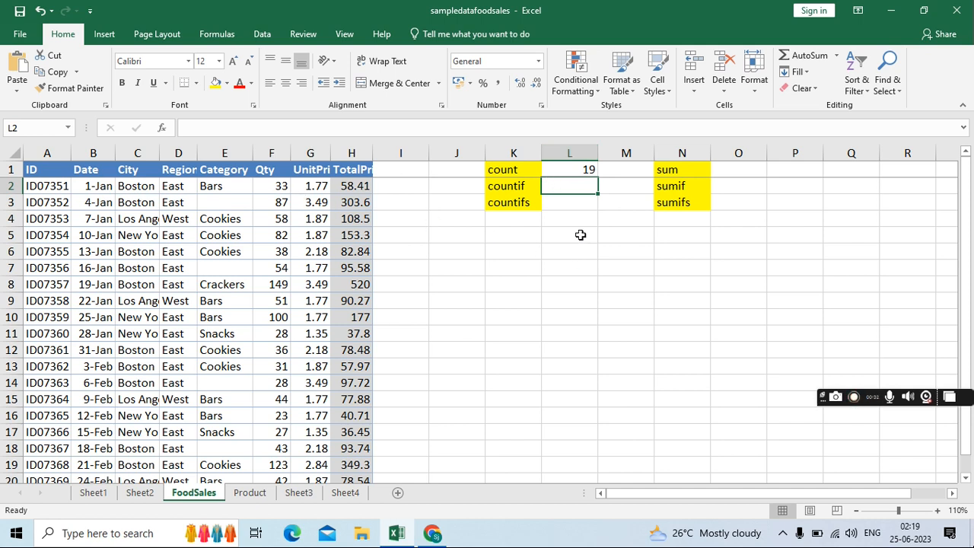
click(580, 169)
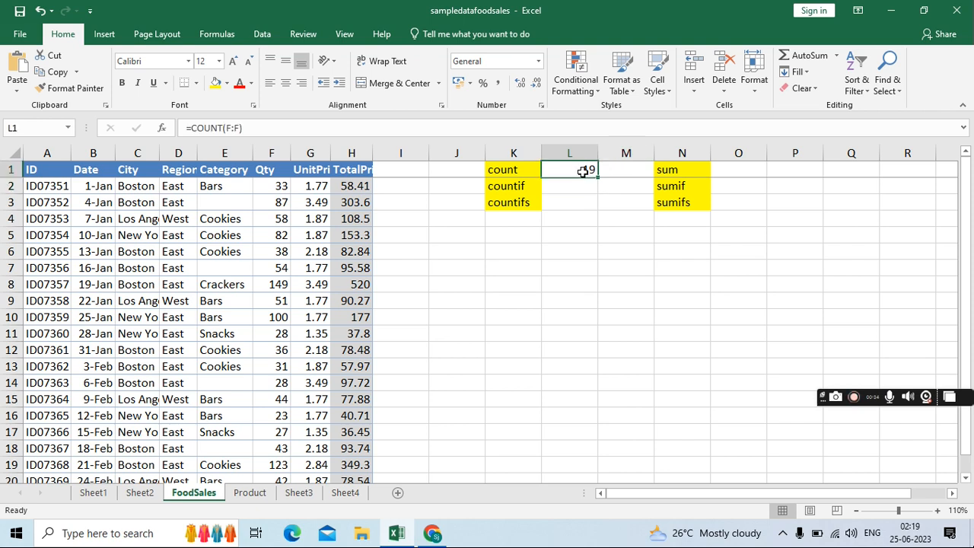
click(279, 155)
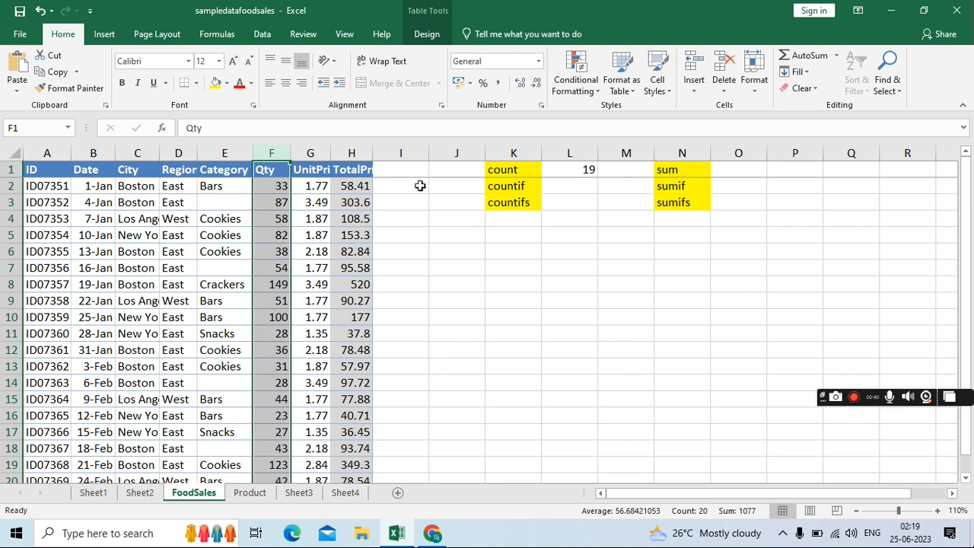
- Enter =COUNTIF(F:F,">50") in cell L2 to count the Qty values above 50
click(548, 188)
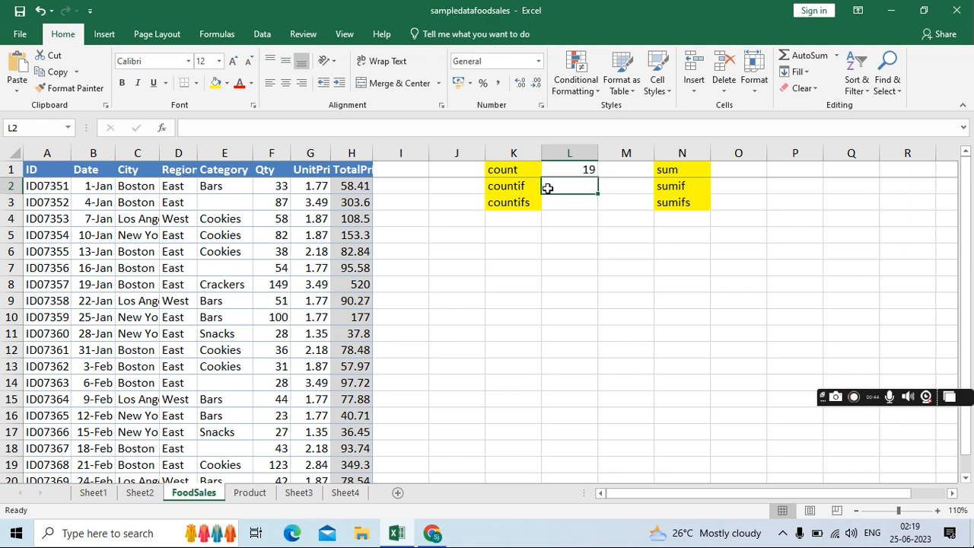
text(=countif)
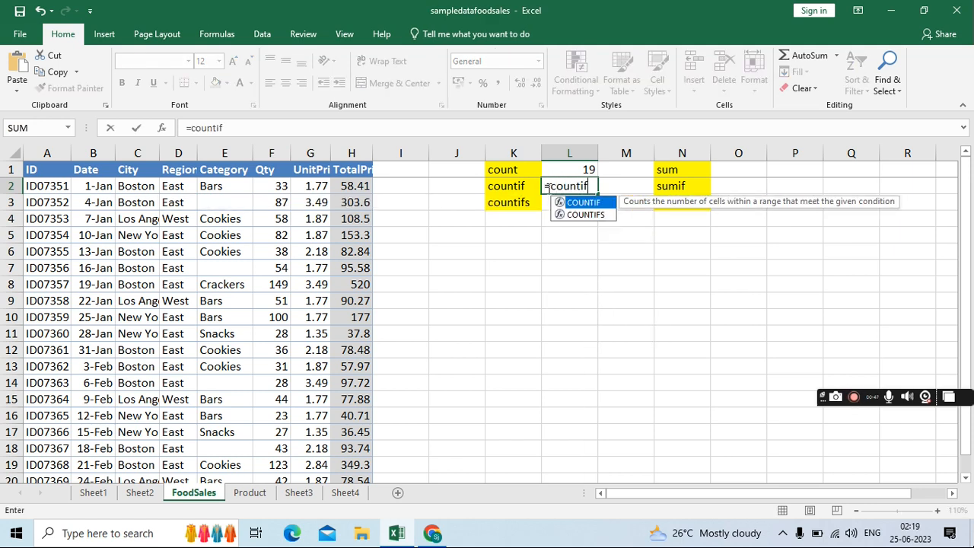
key(Tab)
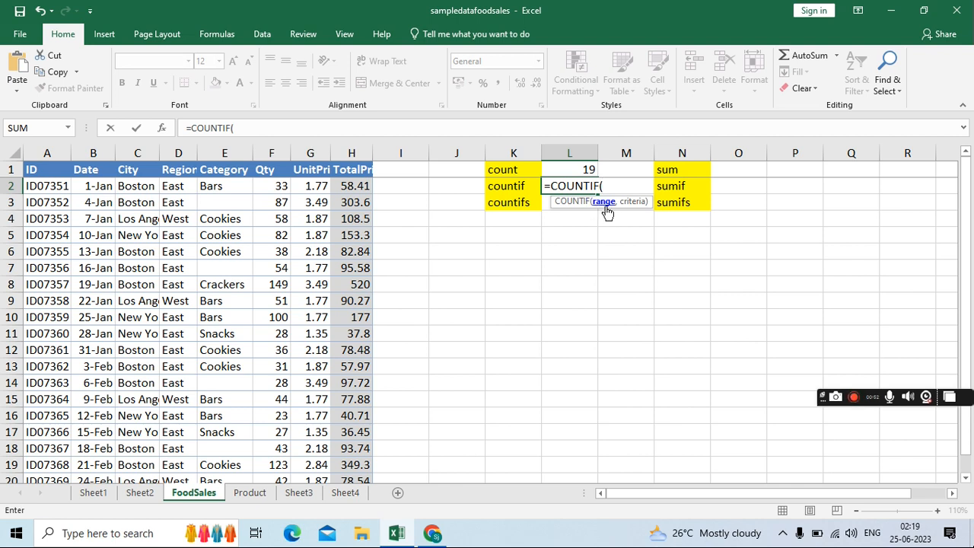
click(270, 151)
text(,)
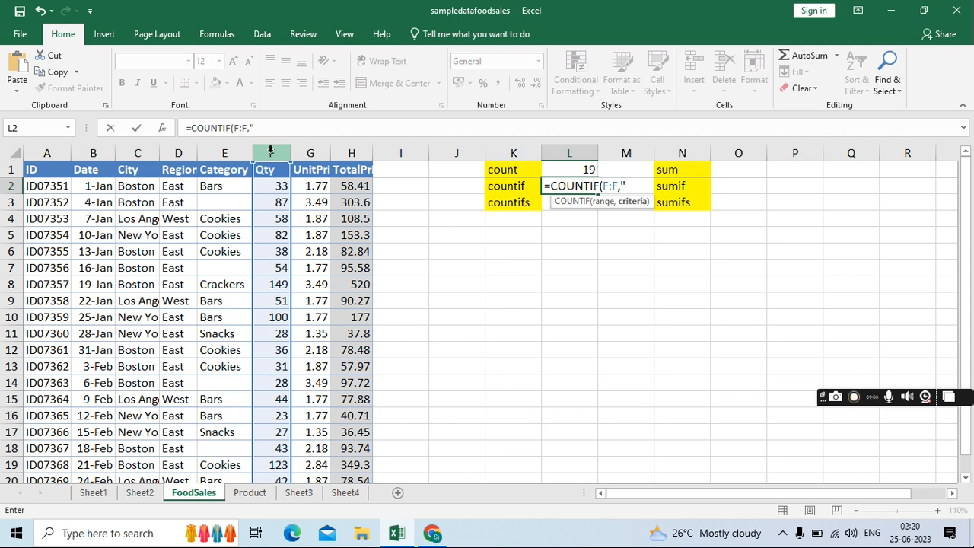
text(50"))
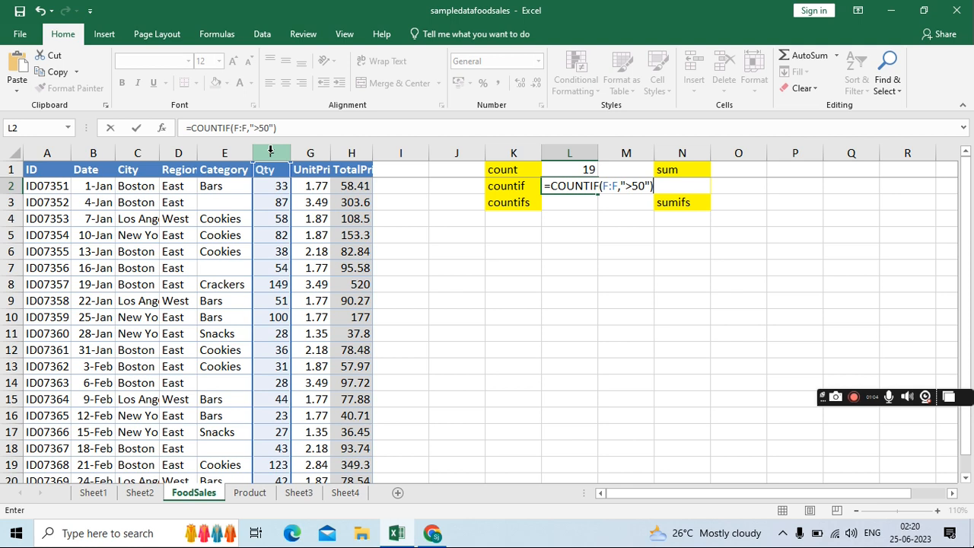
key(Return)
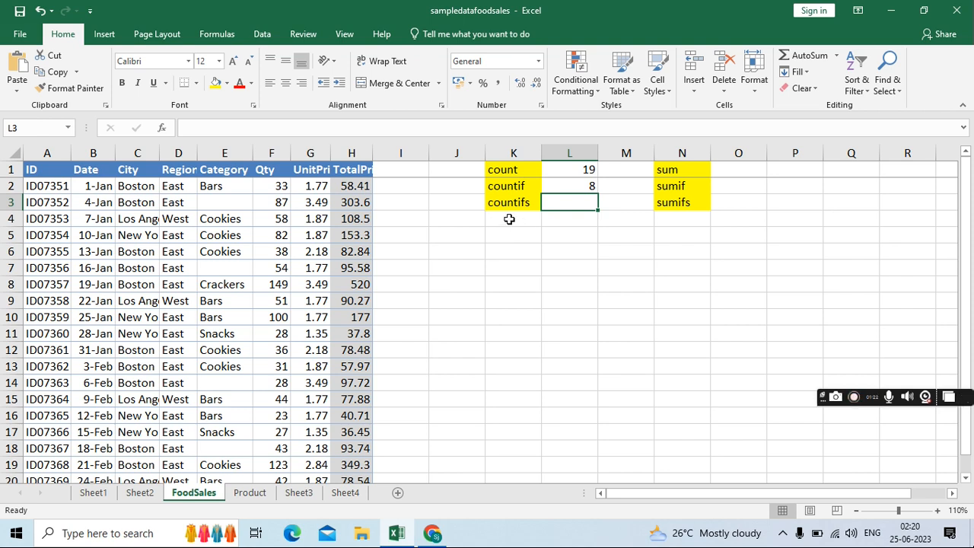
- Start a COUNTIFS formula in cell L3 with the Qty column F:F and the criterion ">70"
text(=count)
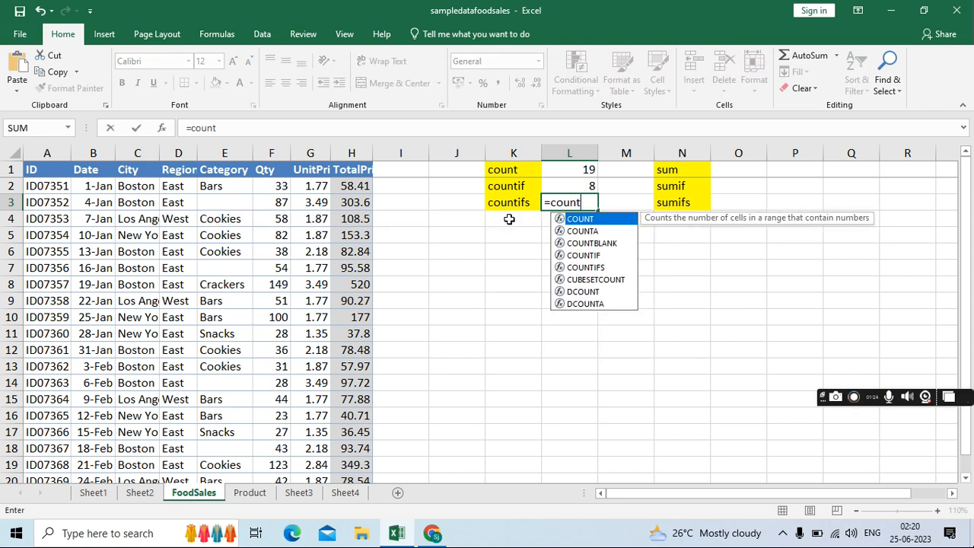
text(ifs()
key(Tab)
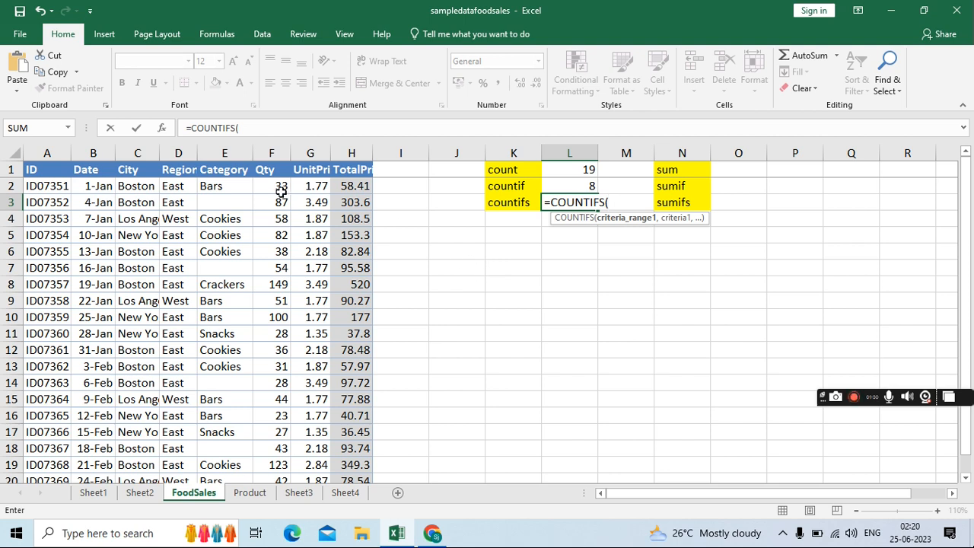
click(271, 153)
text(,)
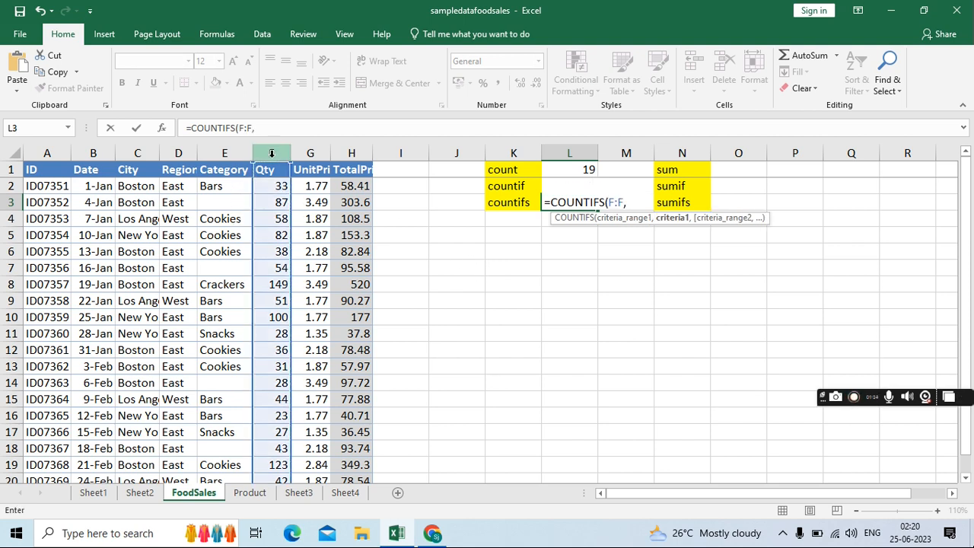
text(">70",)
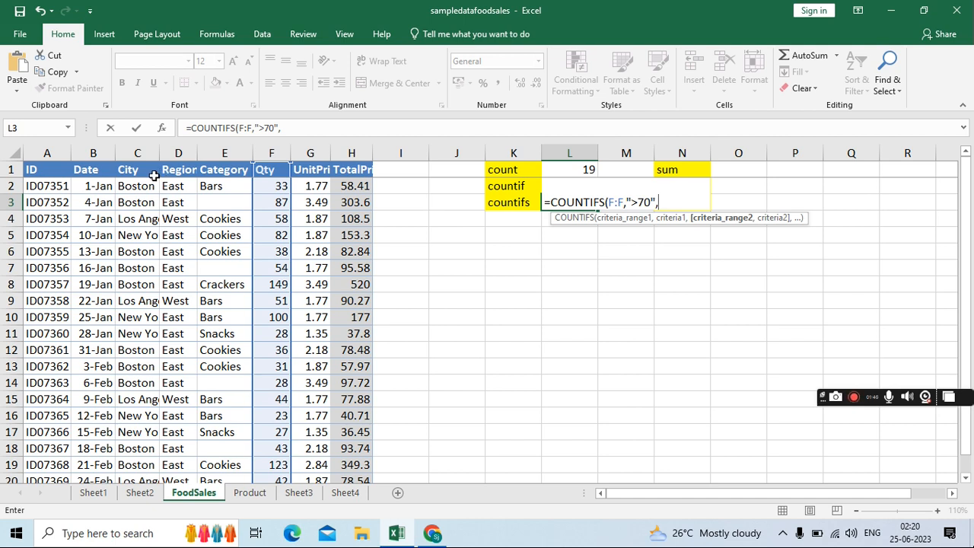
- Complete the COUNTIFS formula with the criteria "Boston" for City column C:C and "West" for Region column D:D
click(141, 153)
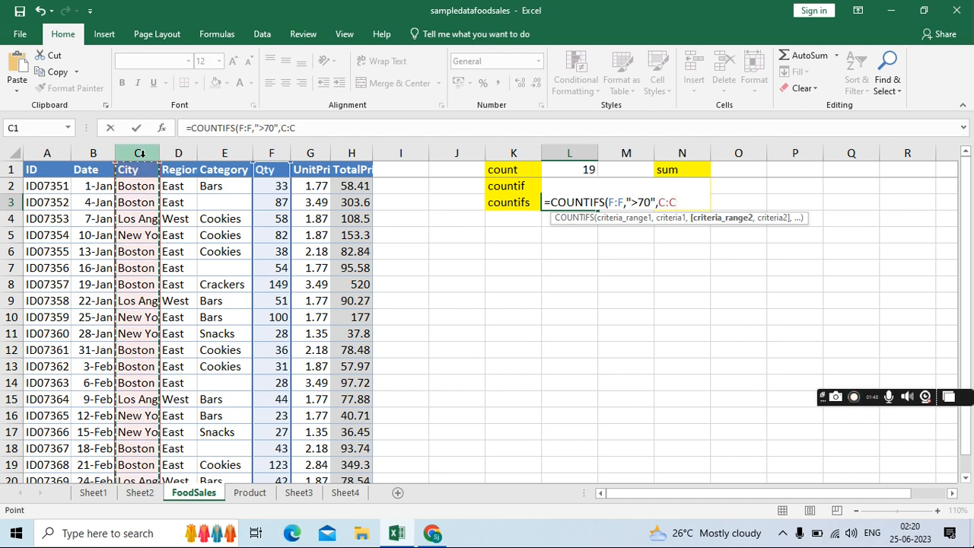
text(,)
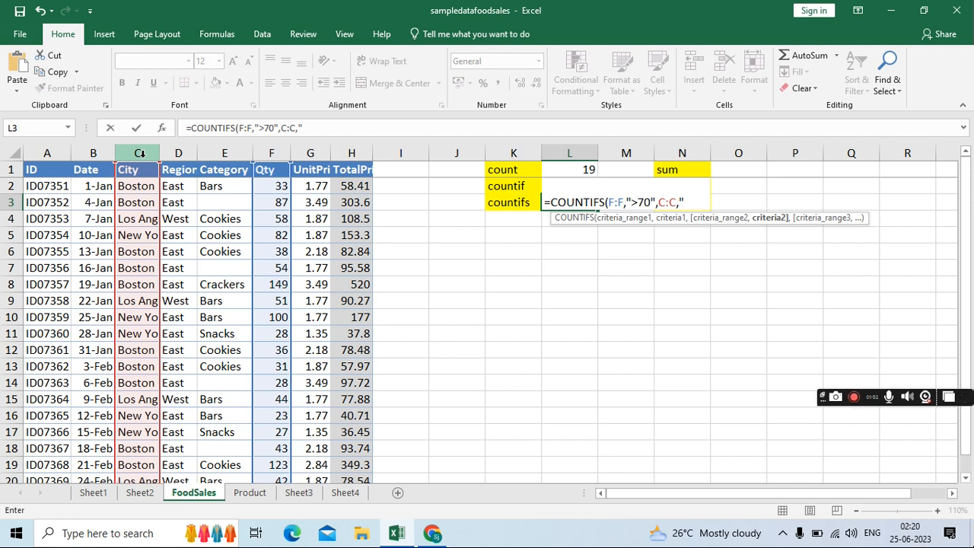
text("Bosto)
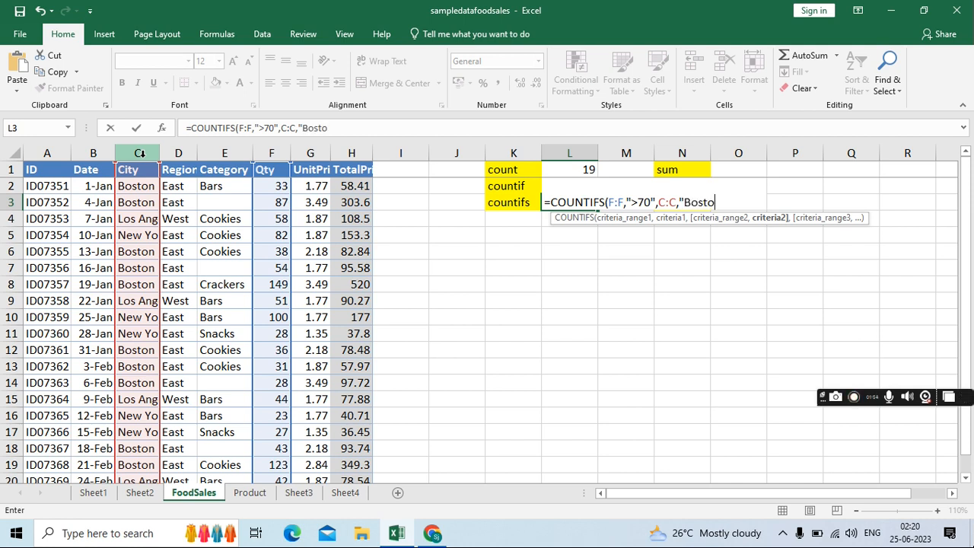
text(n",)
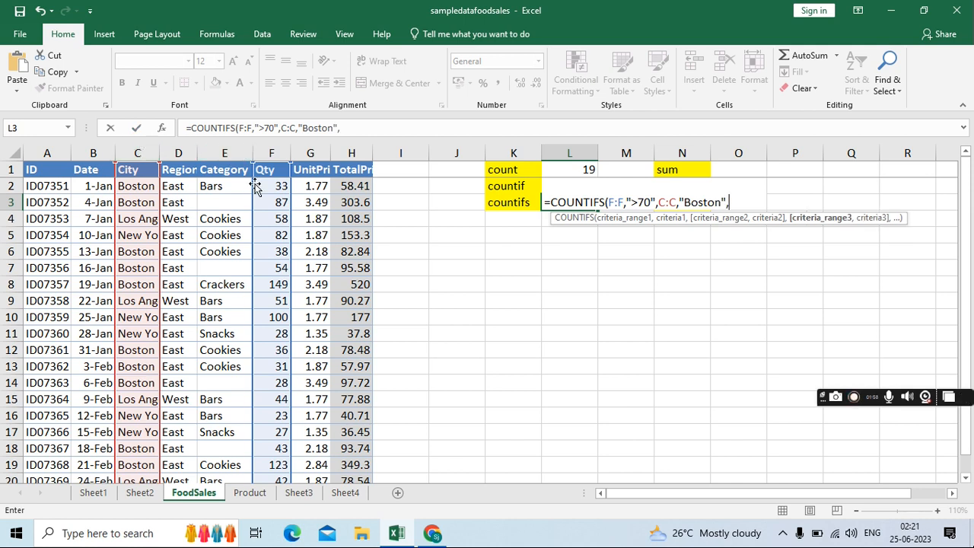
click(186, 156)
text(,"West)
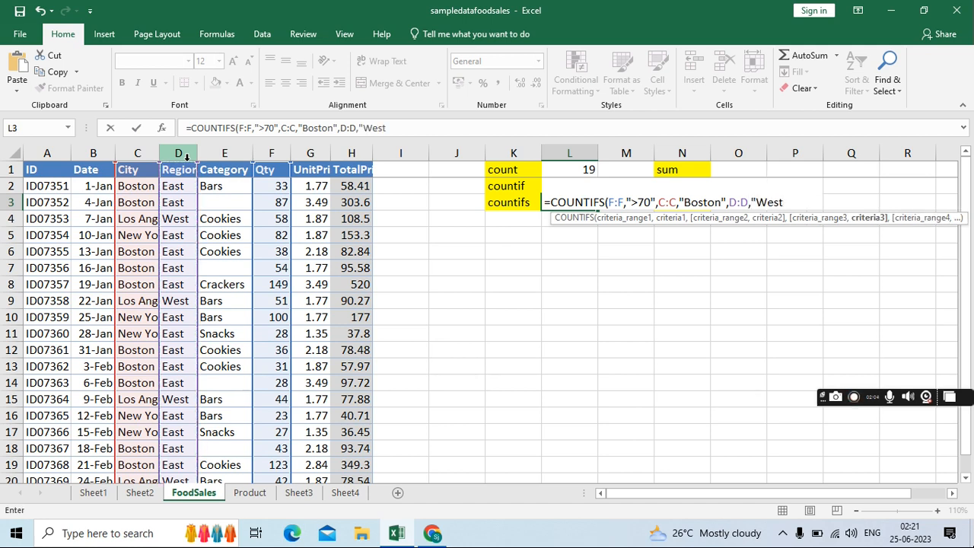
text("))
key(Return)
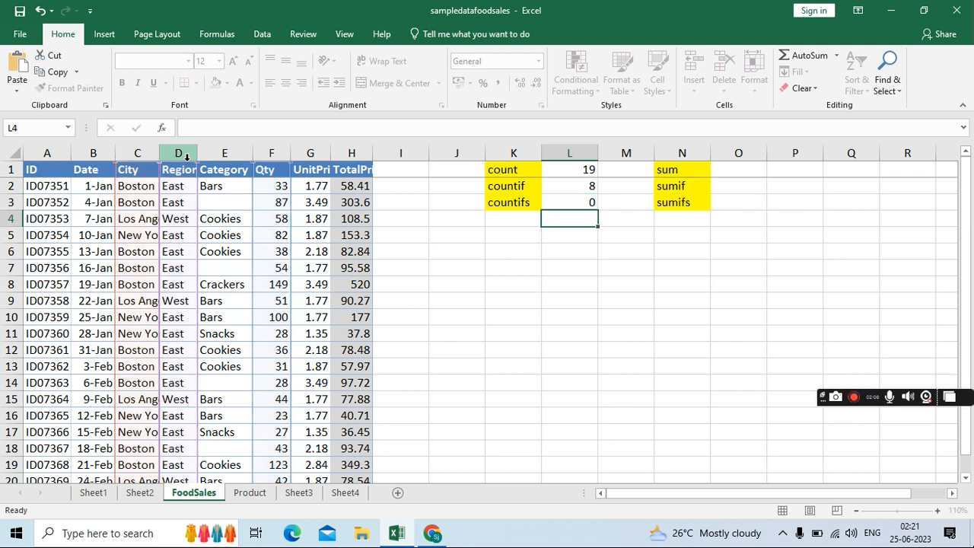
- Change the Region criterion of the COUNTIFS formula in L3 to "East"
click(560, 198)
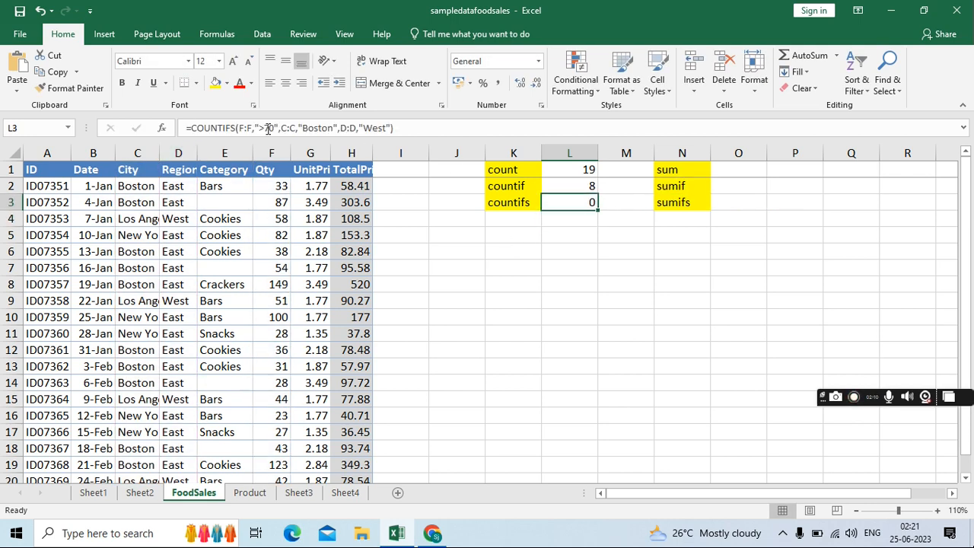
click(386, 128)
key(BackSpace)
key(BackSpace)
key(BackSpace)
key(BackSpace)
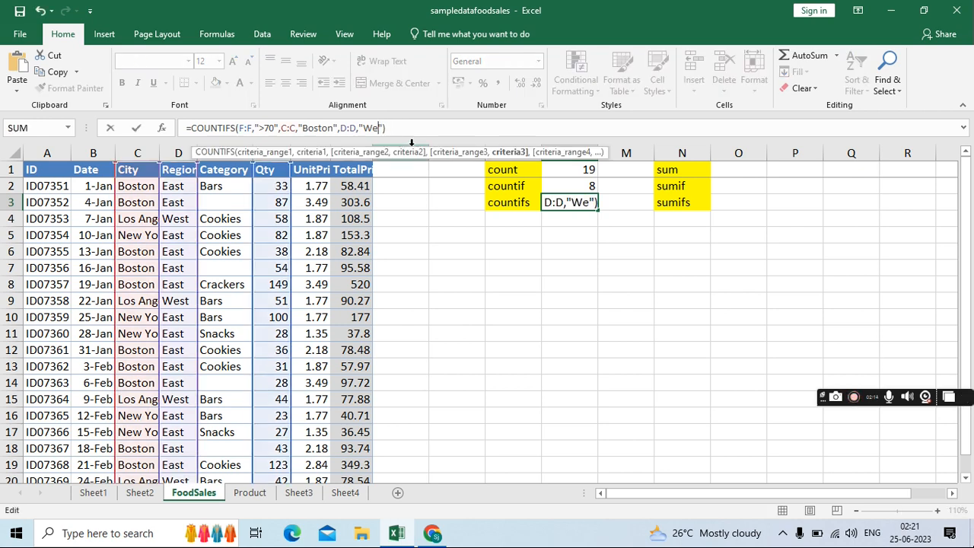
text(East)
key(Return)
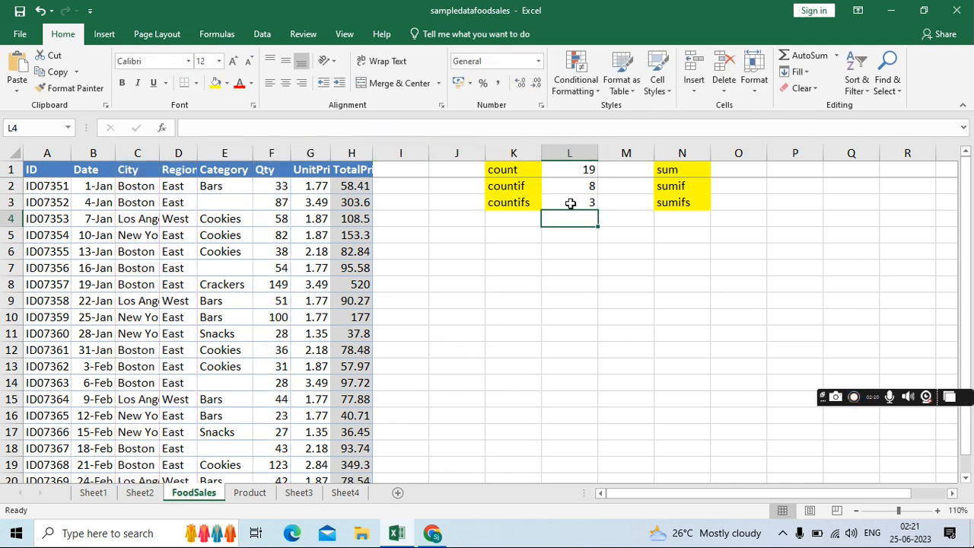
- Turn on the food sales table's filters and show only rows with Qty greater than 70
click(221, 170)
key(ctrl+shift+l)
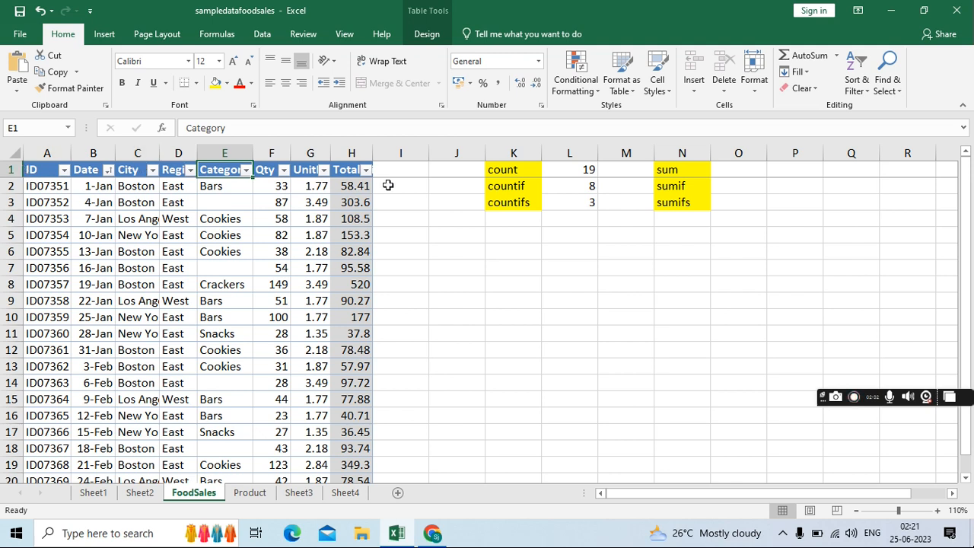
click(566, 203)
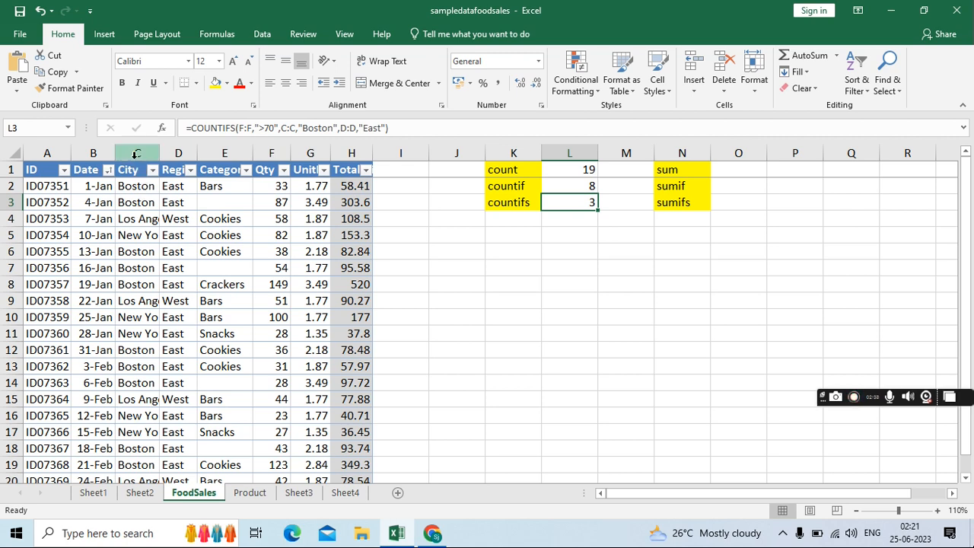
click(284, 170)
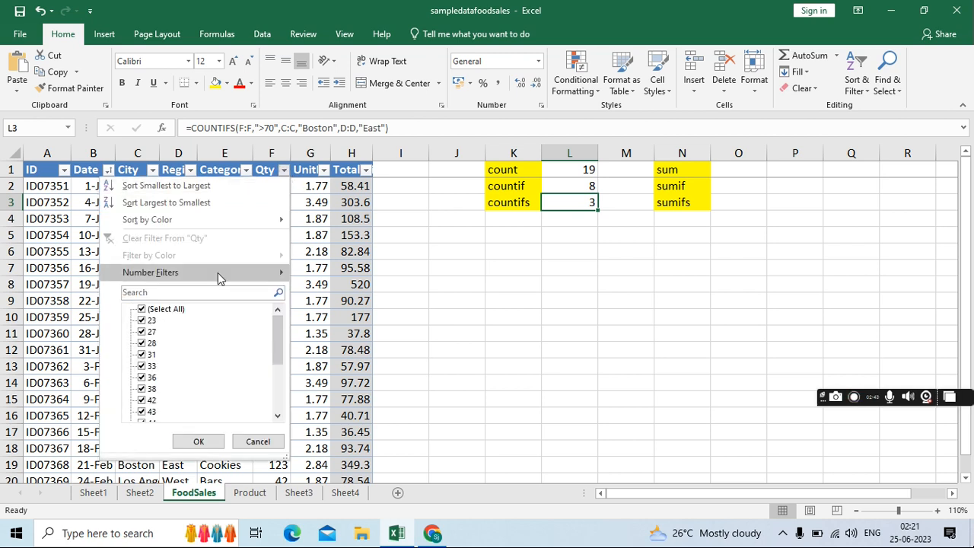
mouse_move(201, 280)
click(330, 311)
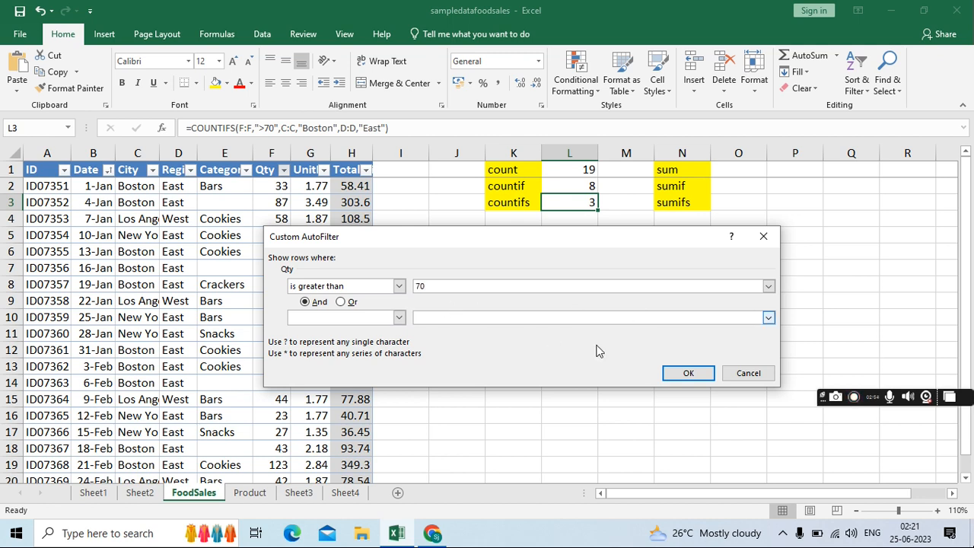
click(662, 373)
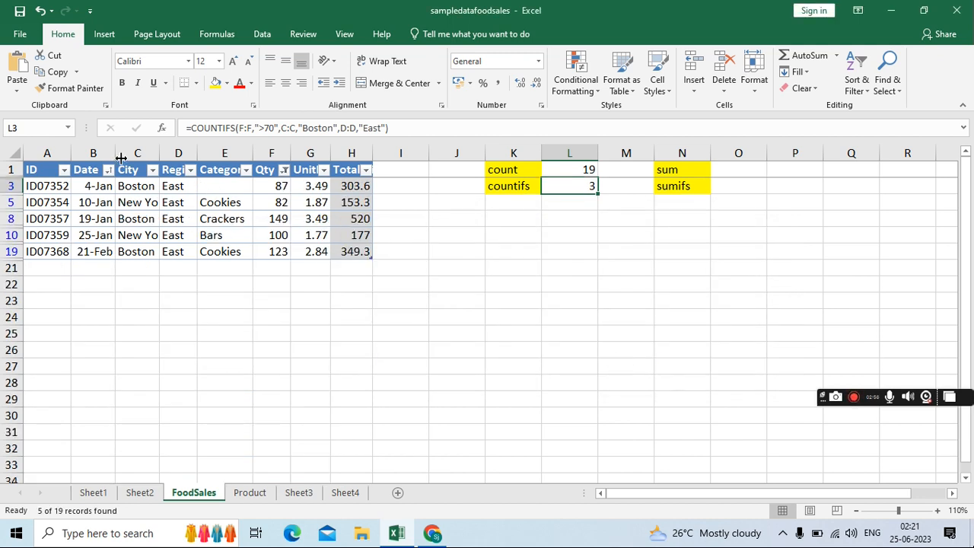
- Filter the City column to Boston only and check the count of the remaining Qty values
click(152, 170)
click(42, 333)
click(97, 441)
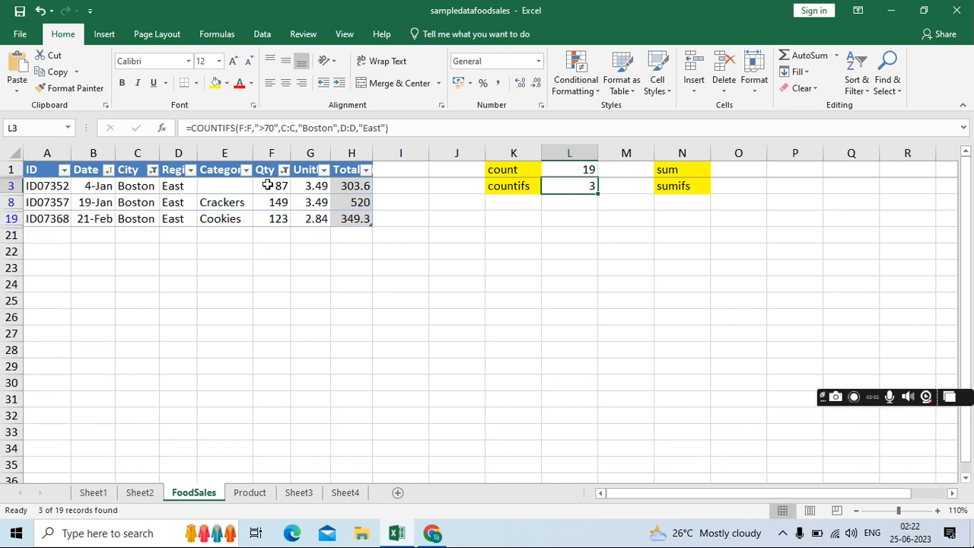
drag(269, 186, 274, 217)
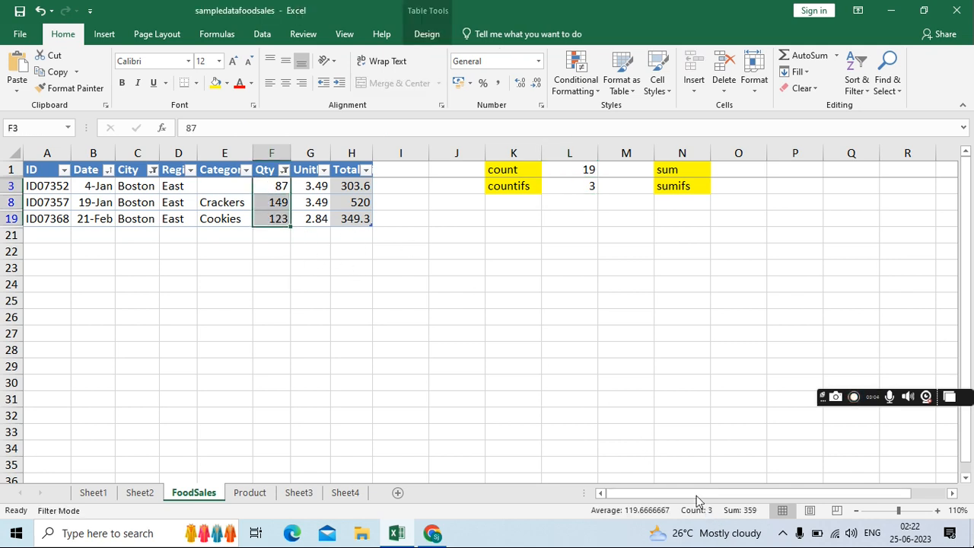
click(677, 284)
- Remove the filters from the food sales table so that all rows are shown
click(232, 169)
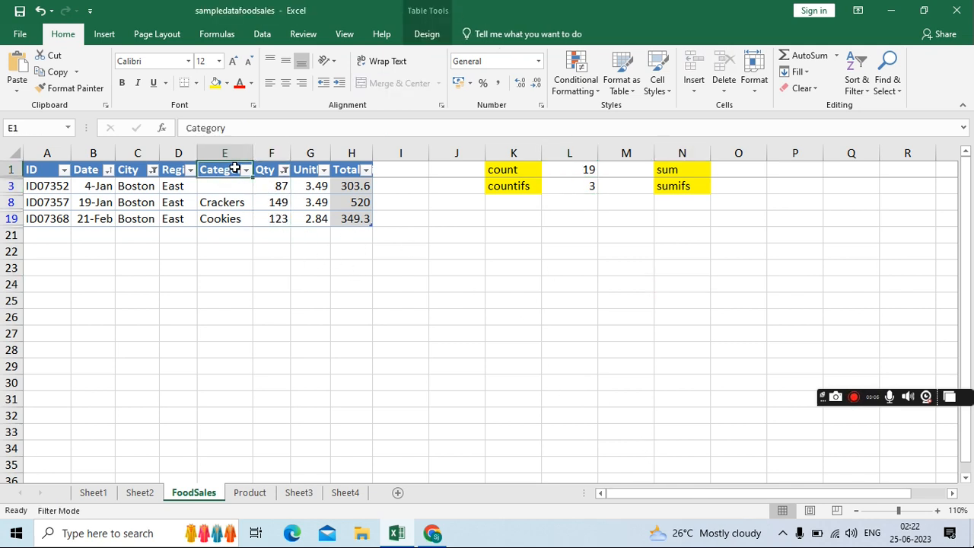
key(ctrl+shift+l)
click(685, 350)
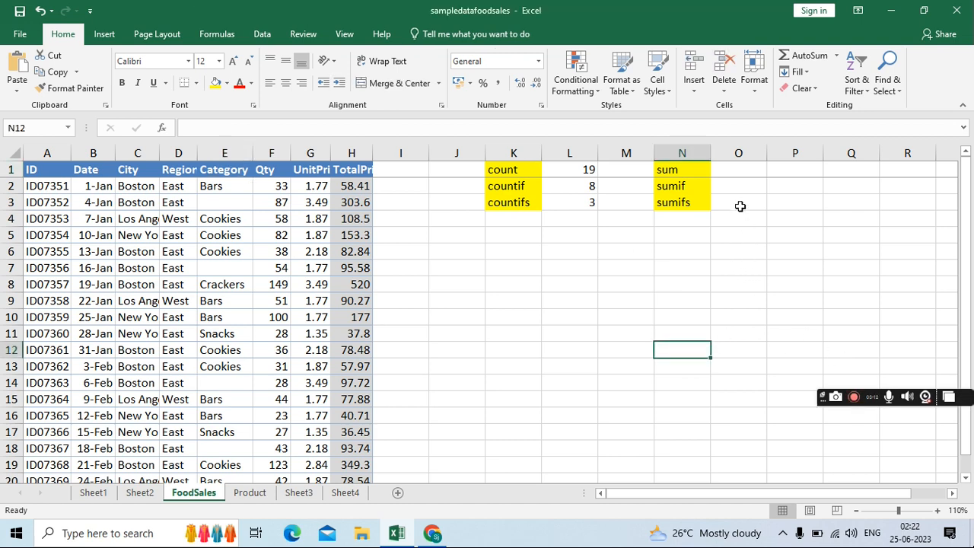
- Enter =SUM(F:F) in O1 to total the Qty column, and check it against the column's selection sum
click(737, 165)
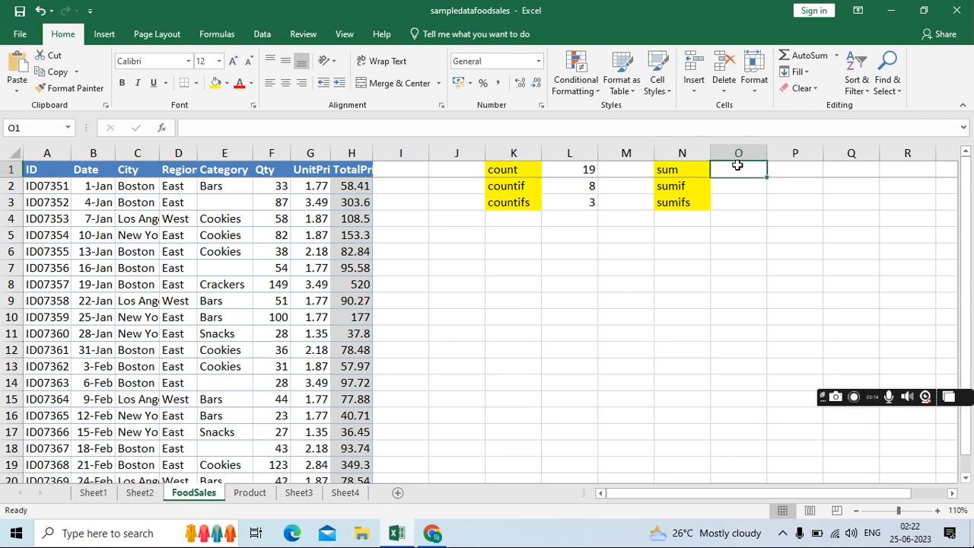
text(=sum)
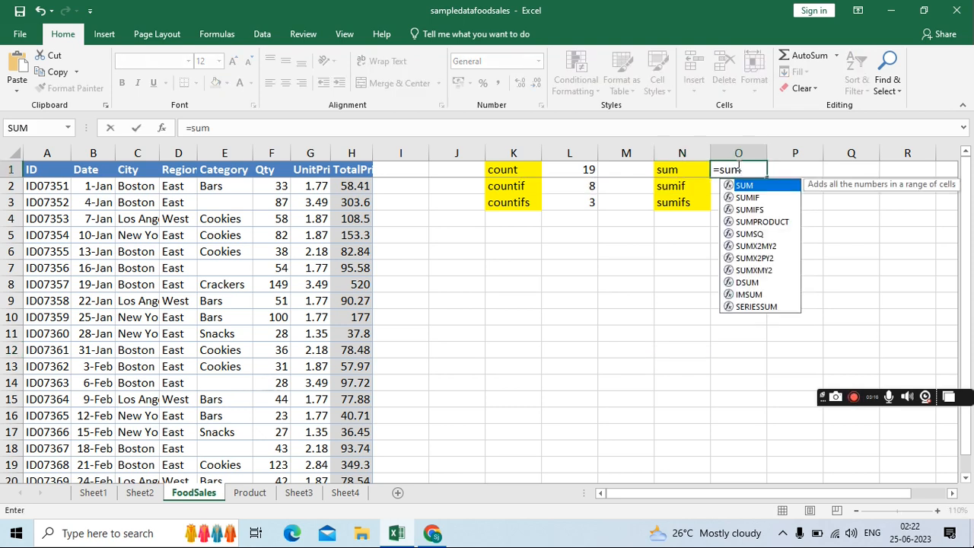
key(Tab)
click(275, 153)
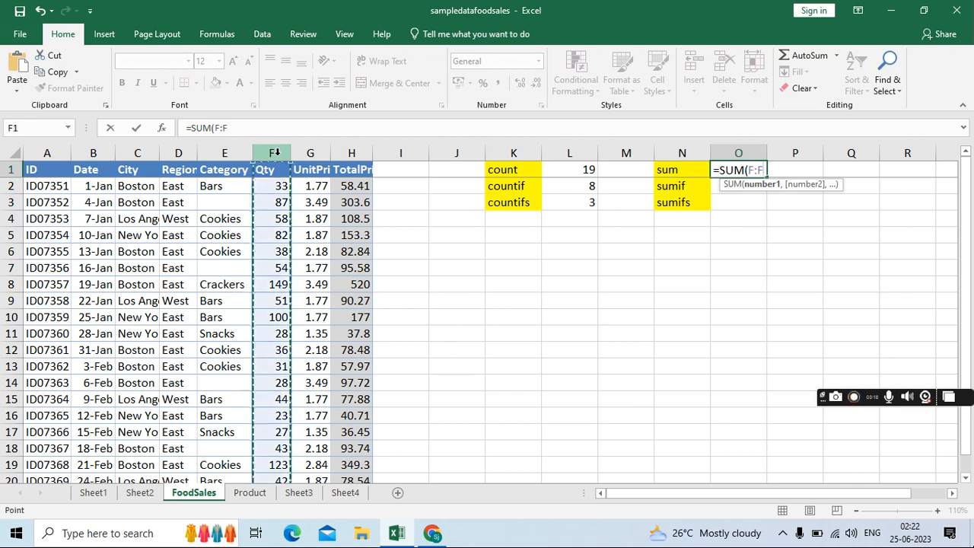
text())
key(ctrl+Return)
key(Return)
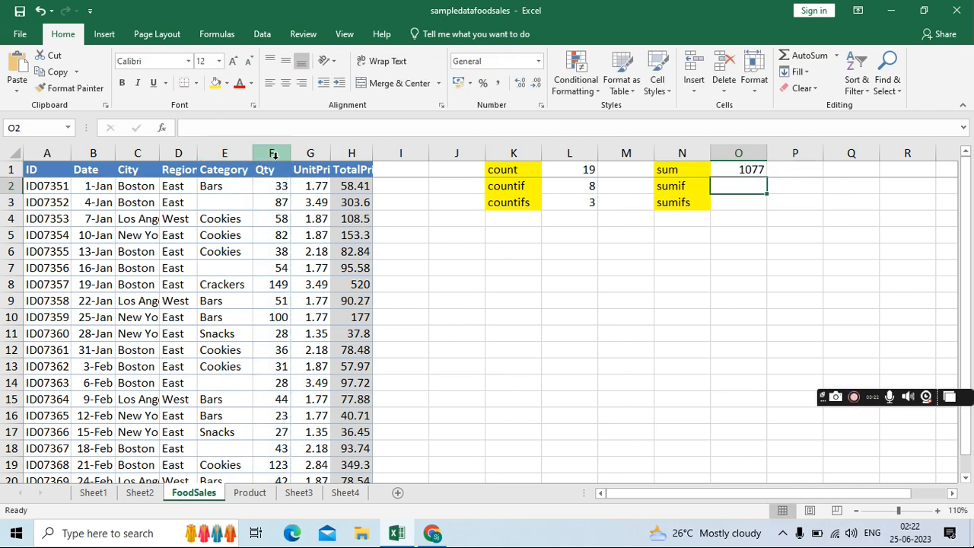
click(273, 155)
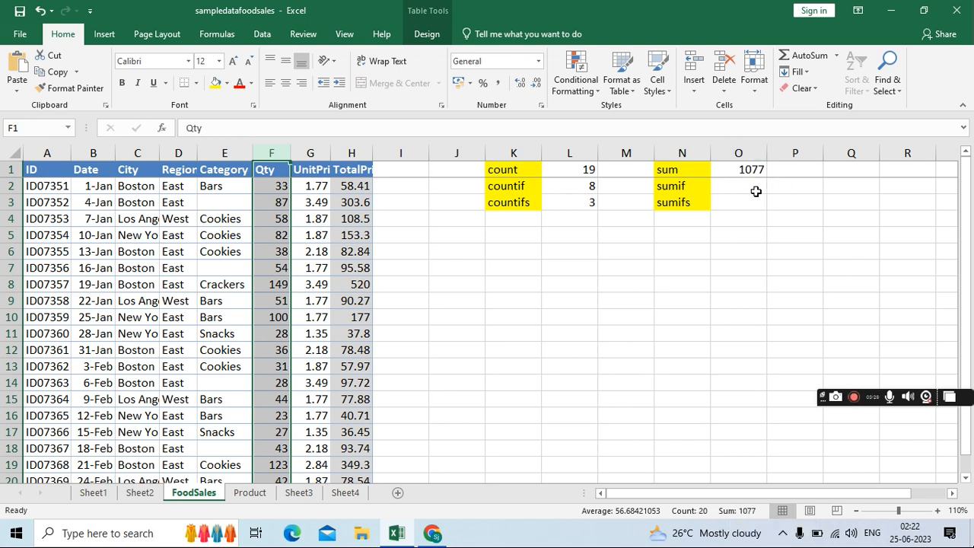
- Enter =SUMIF(F:F,">50",G:G) in O2 to add up the UnitPrice values where Qty exceeds 50
click(753, 188)
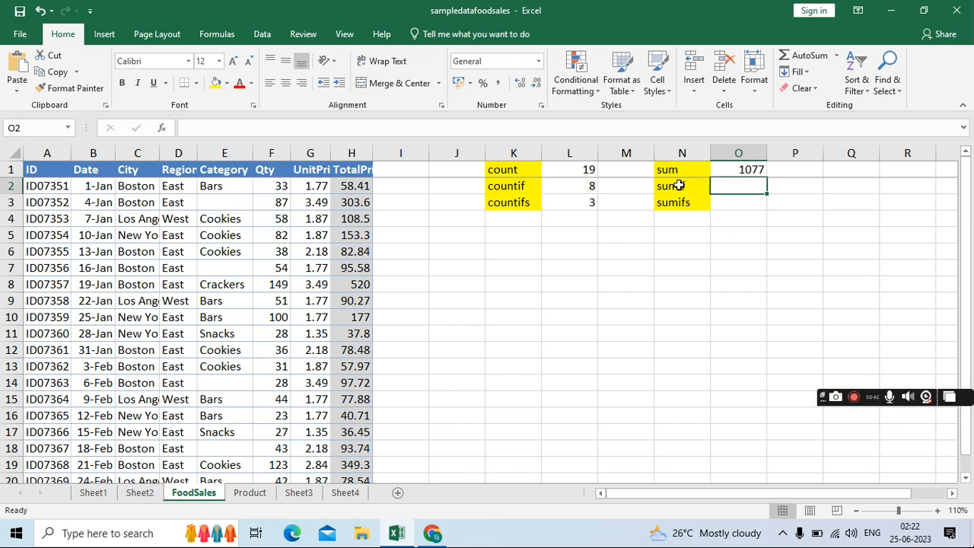
text(=sum)
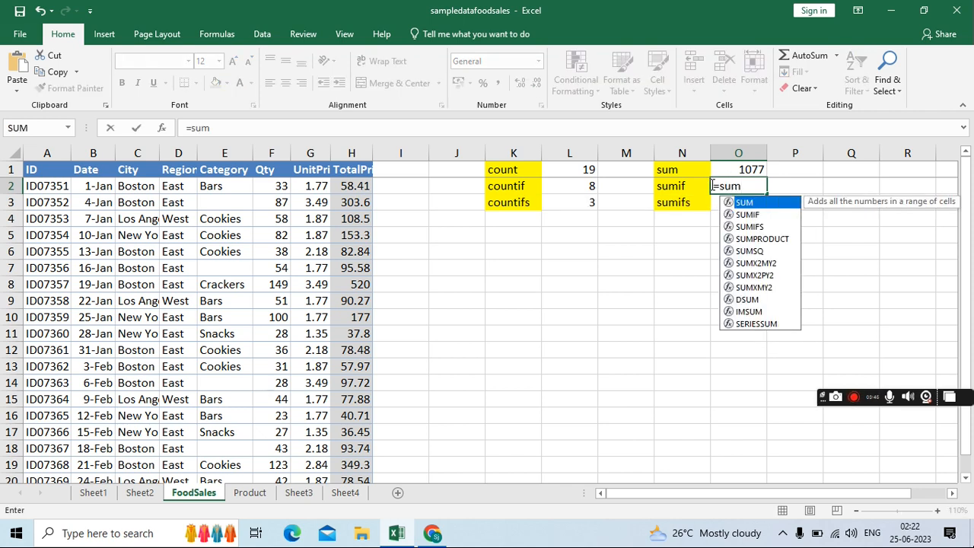
text(if)
key(Tab)
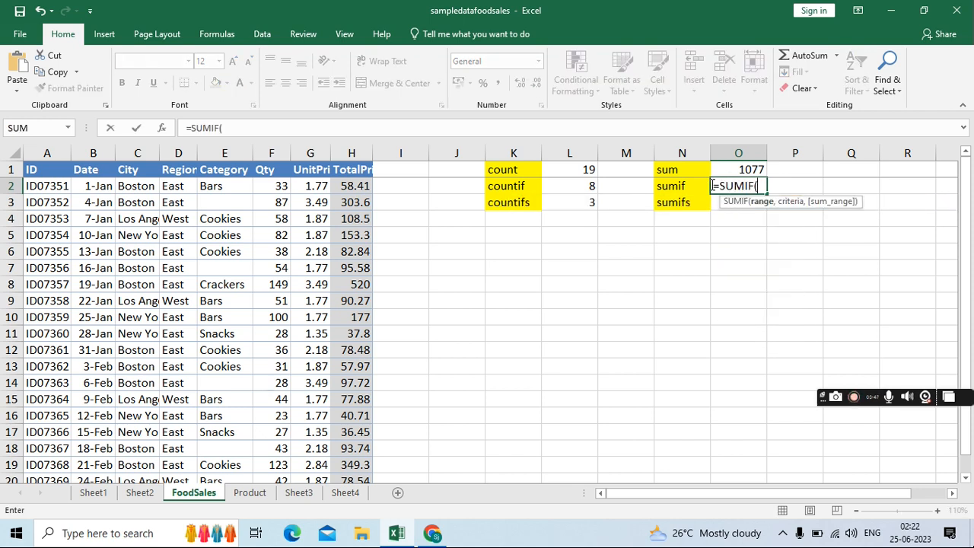
click(274, 154)
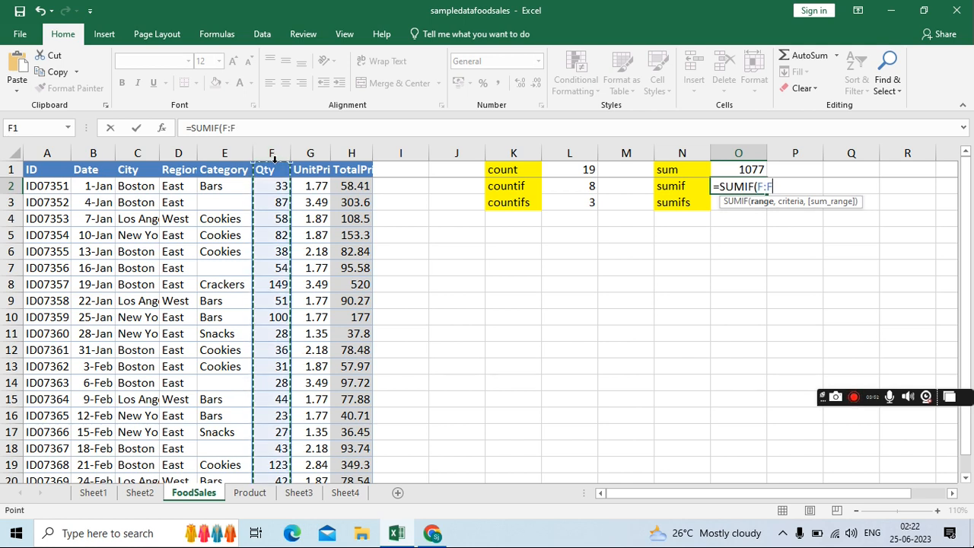
text(,">50)
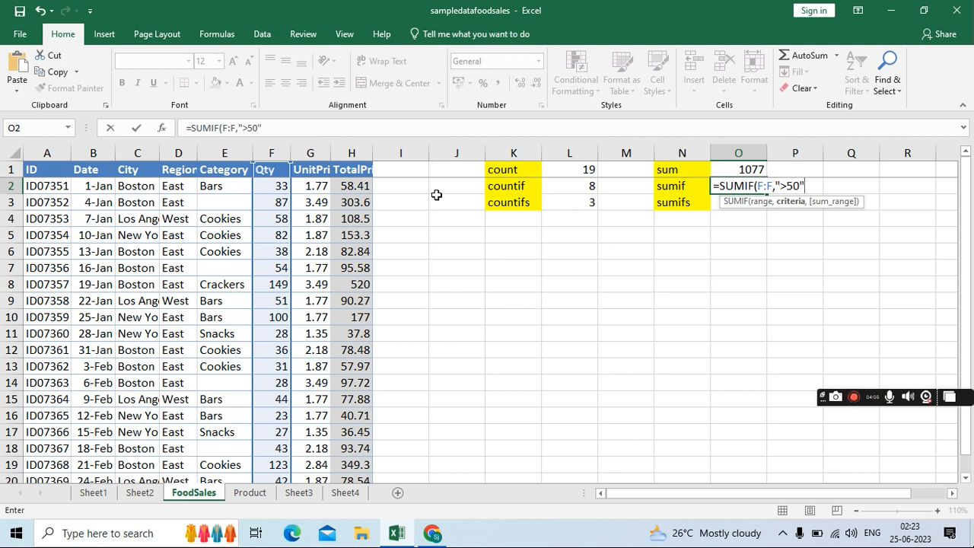
text(,)
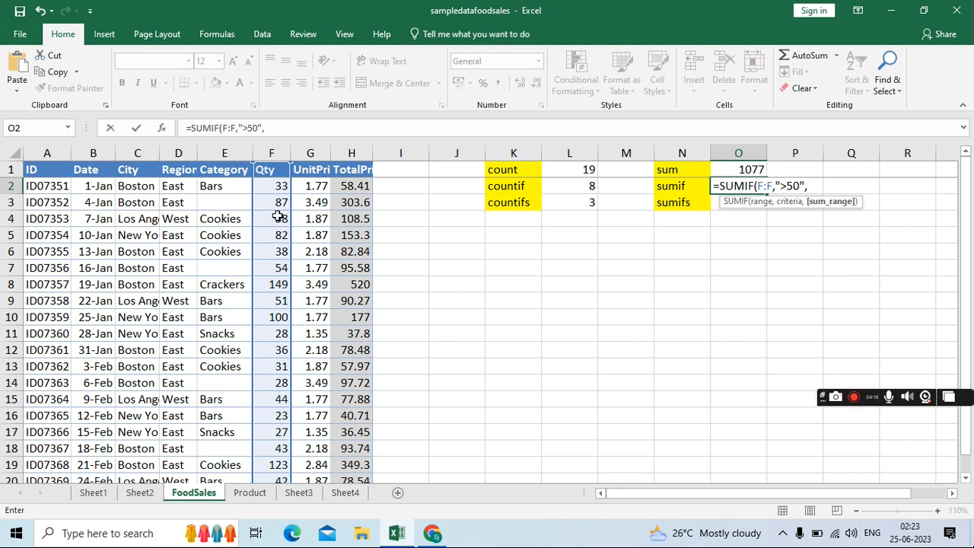
click(319, 151)
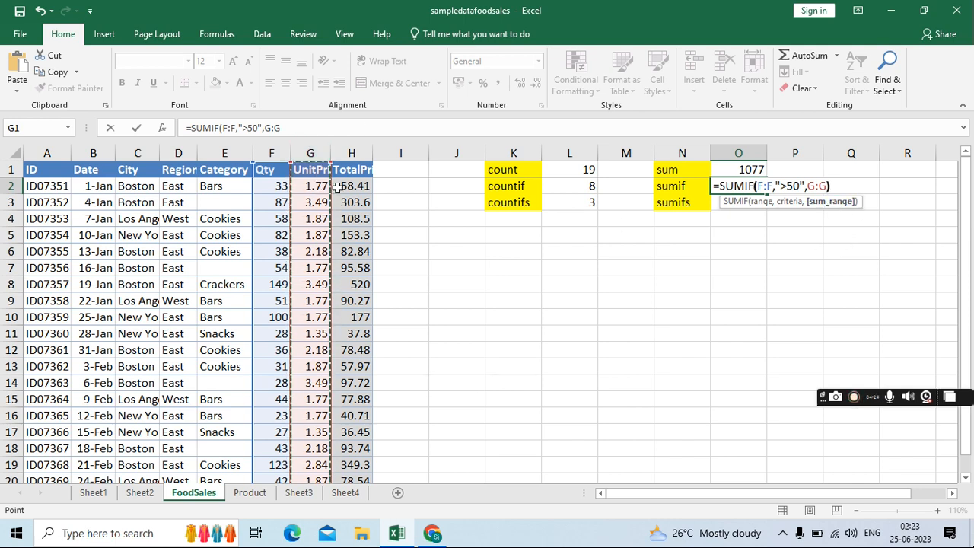
text())
key(Return)
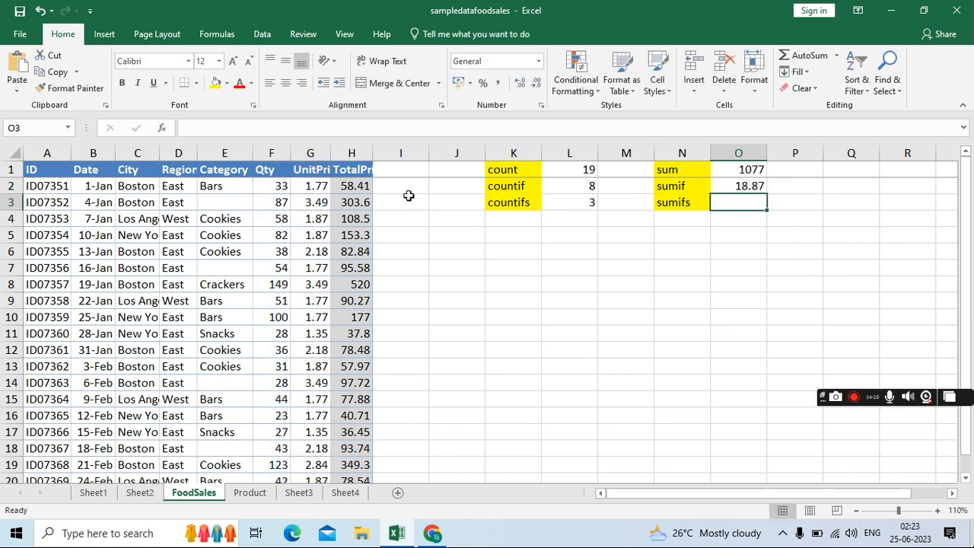
- Turn on the food sales table's filters and show only rows with Qty greater than 50
click(282, 171)
key(ctrl+shift+l)
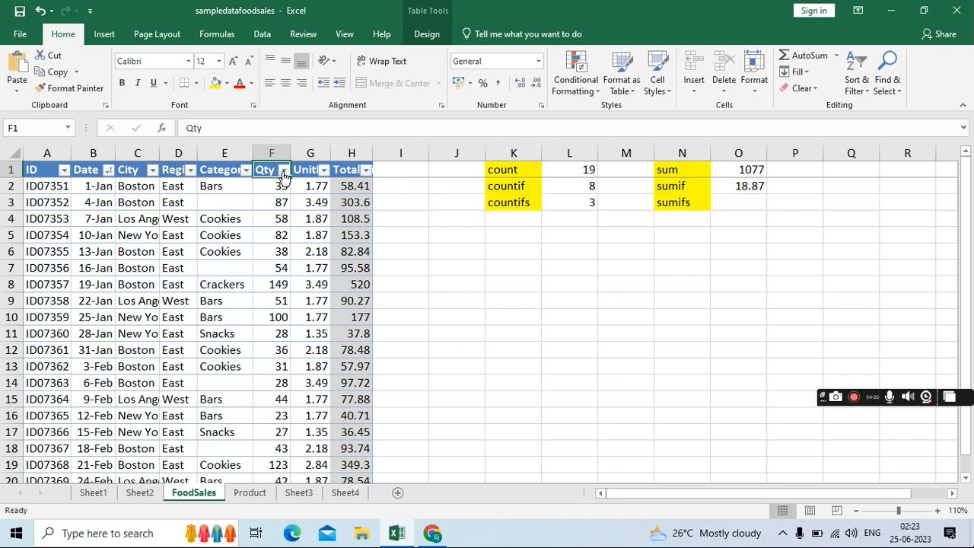
click(283, 170)
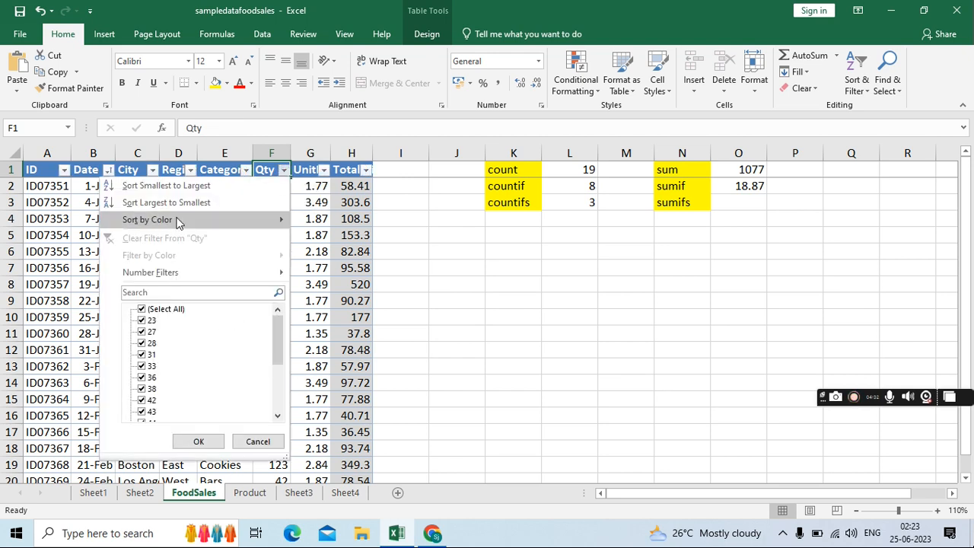
mouse_move(214, 277)
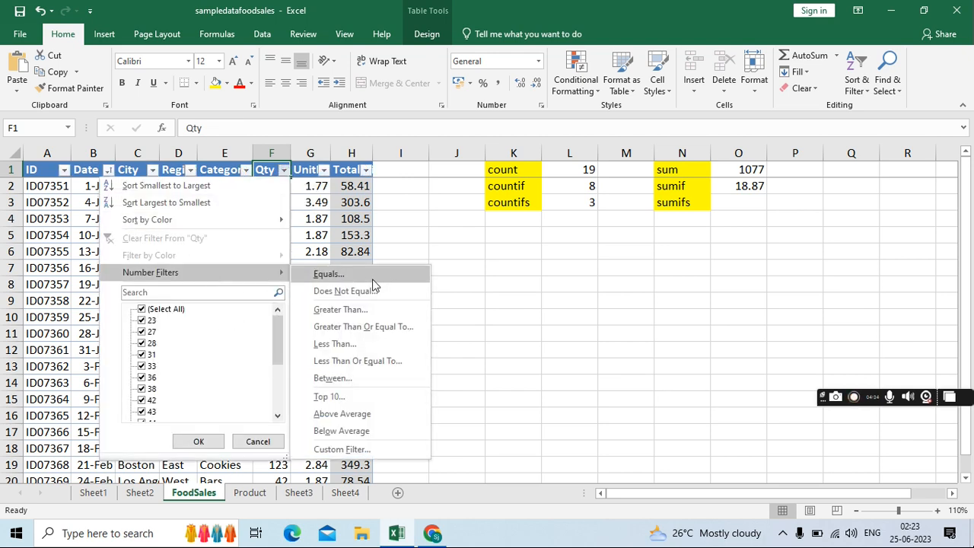
click(366, 310)
text(50)
click(688, 373)
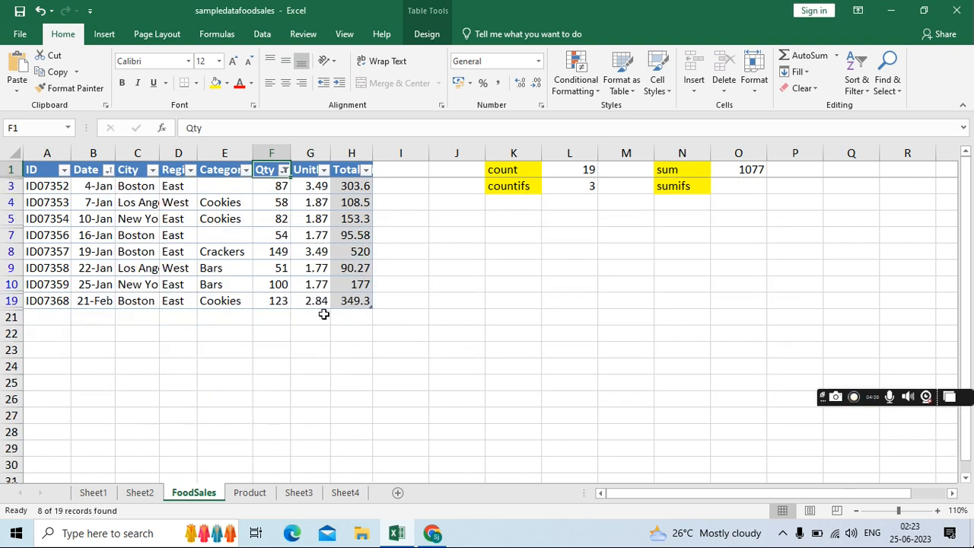
- Check the sum of the filtered UnitPrice column and turn the table's filters off
click(739, 204)
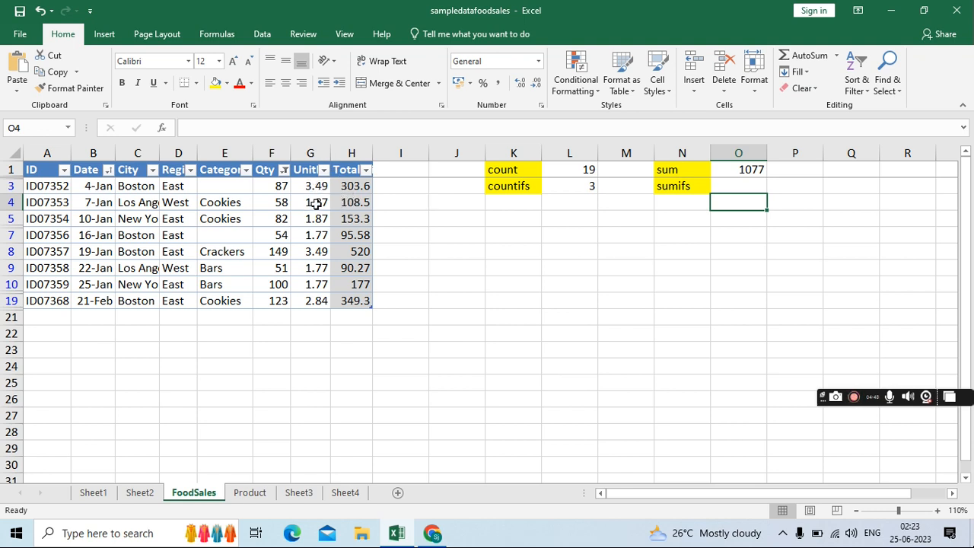
click(308, 151)
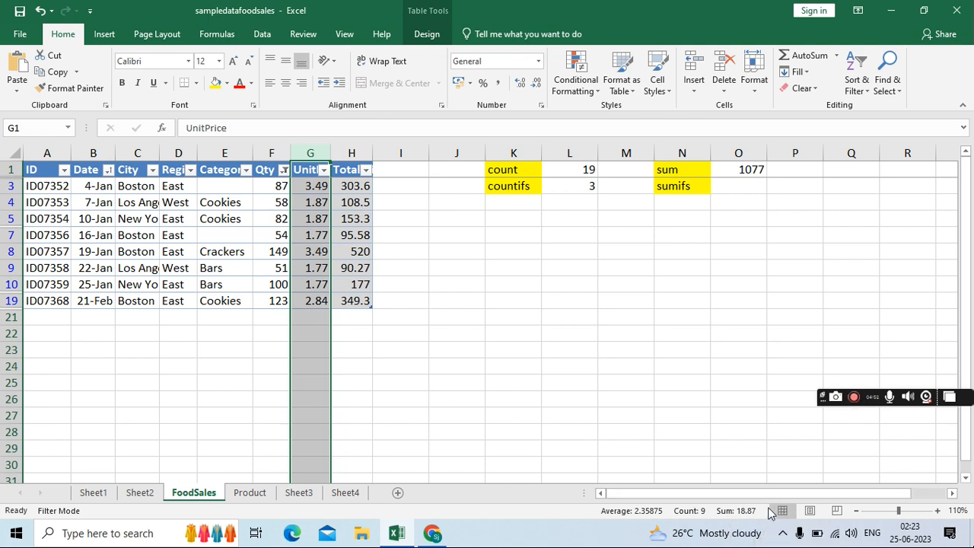
click(576, 219)
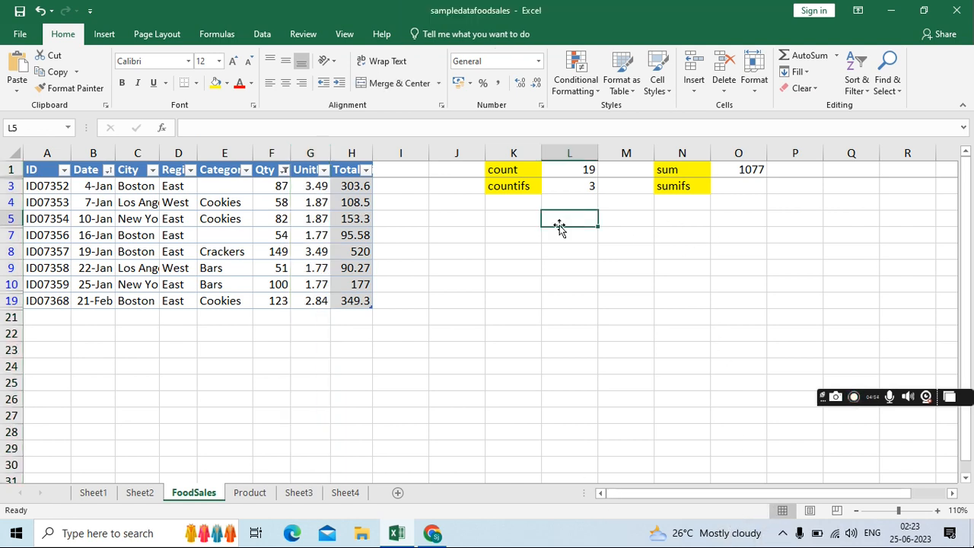
click(274, 171)
key(ctrl+shift+l)
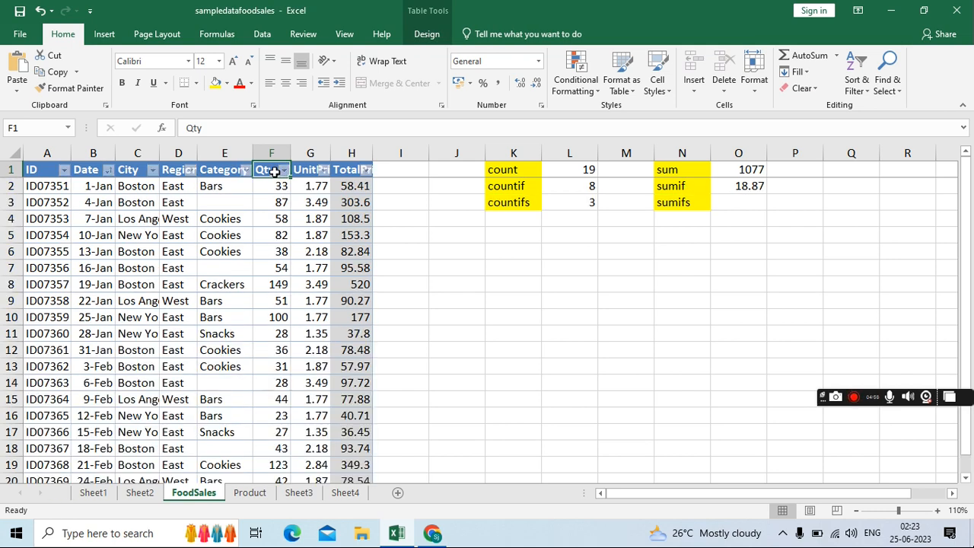
- Start a SUMIFS formula in O3 with the UnitPrice column G:G as the sum range
click(729, 199)
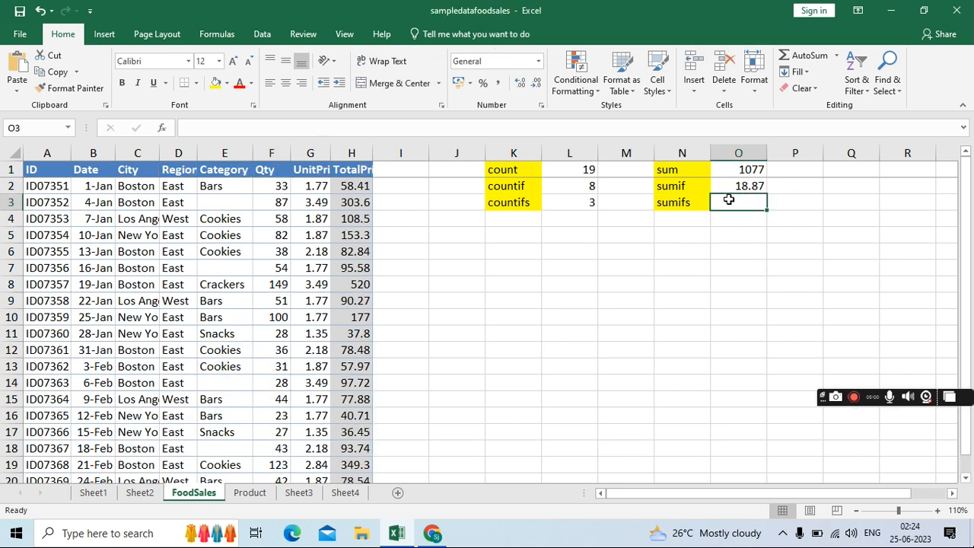
text(=)
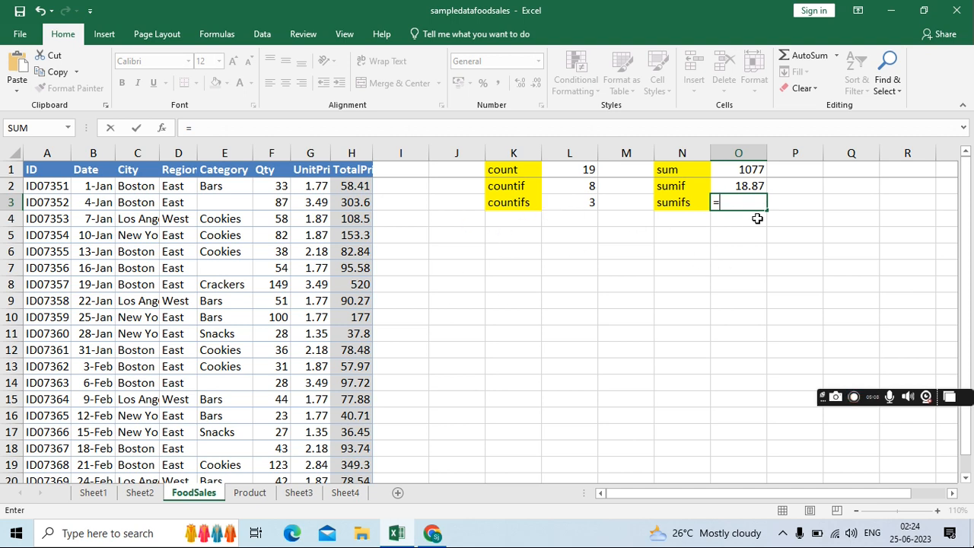
text(sum)
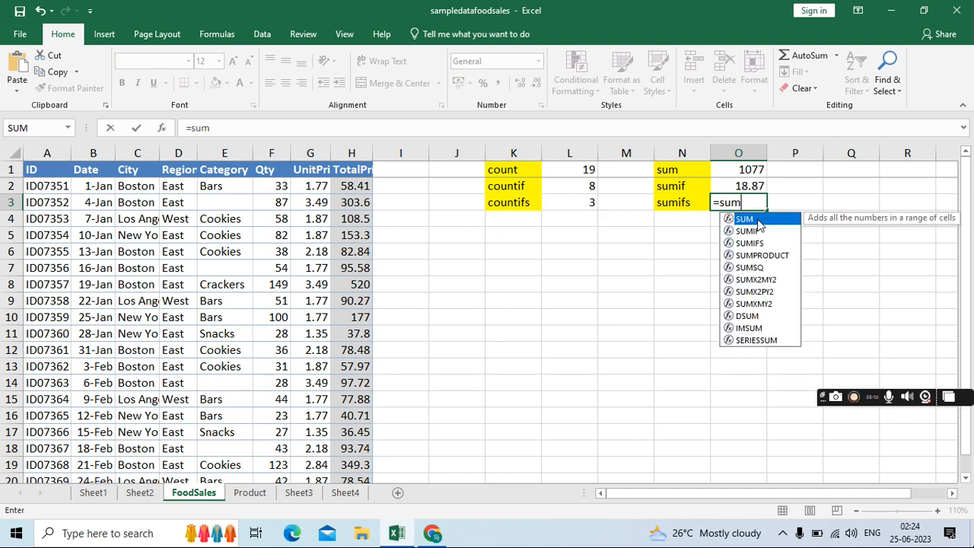
text(ifs)
key(Tab)
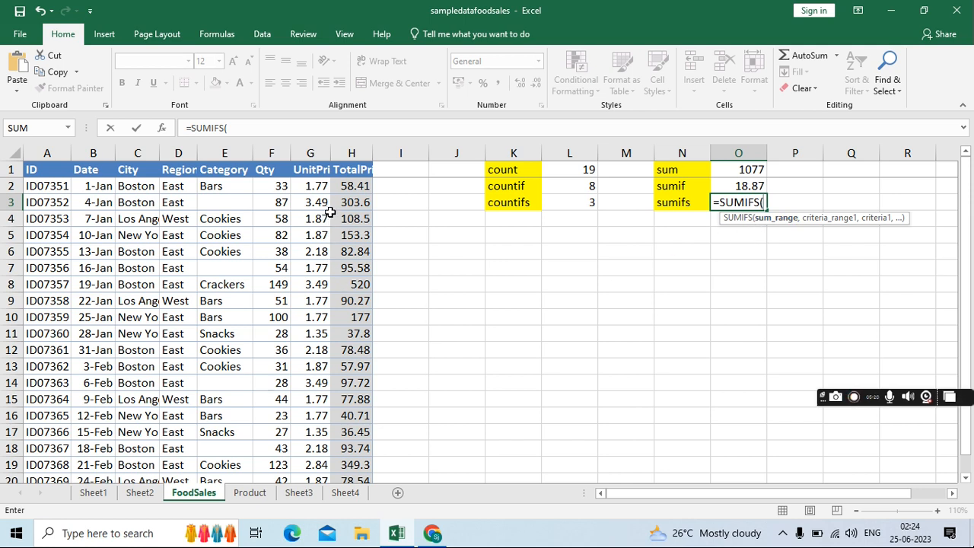
click(310, 154)
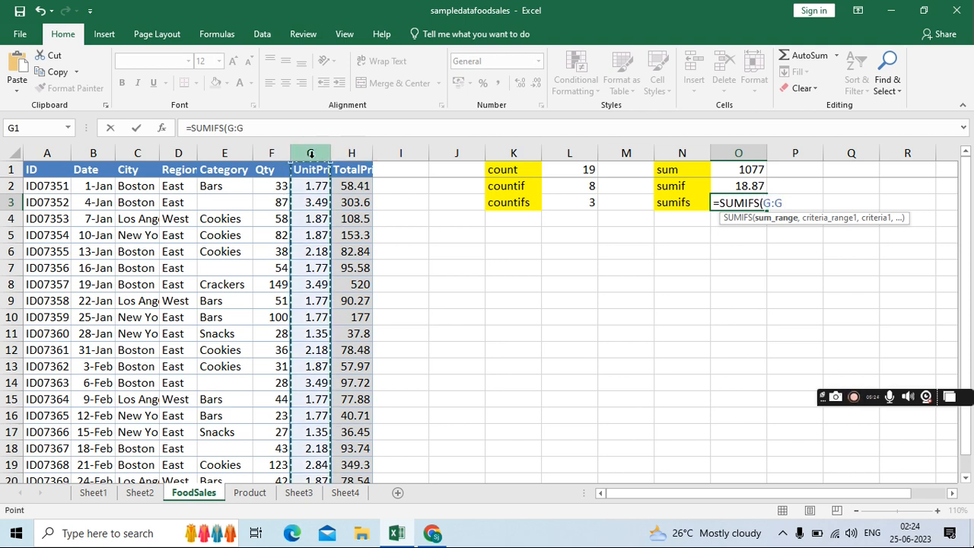
key(F8)
text(,)
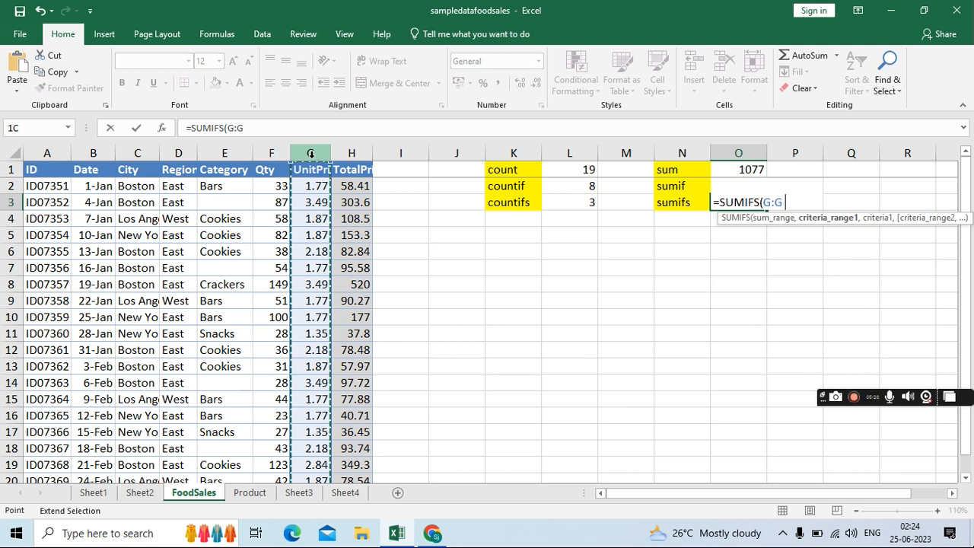
- Add the City column C:C with the criterion "New York" as the first condition of the SUMIFS formula in O3
text(,C:C)
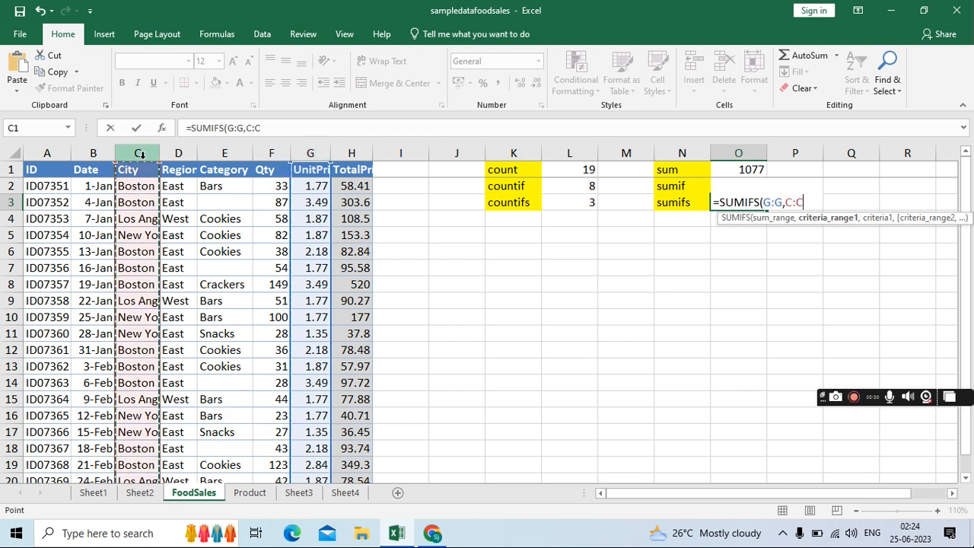
click(140, 154)
text(,)
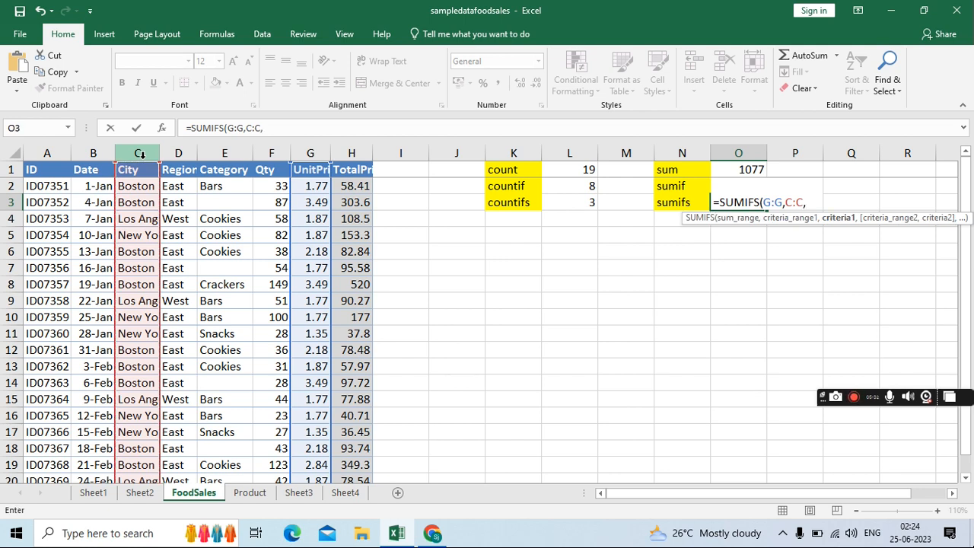
text("New )
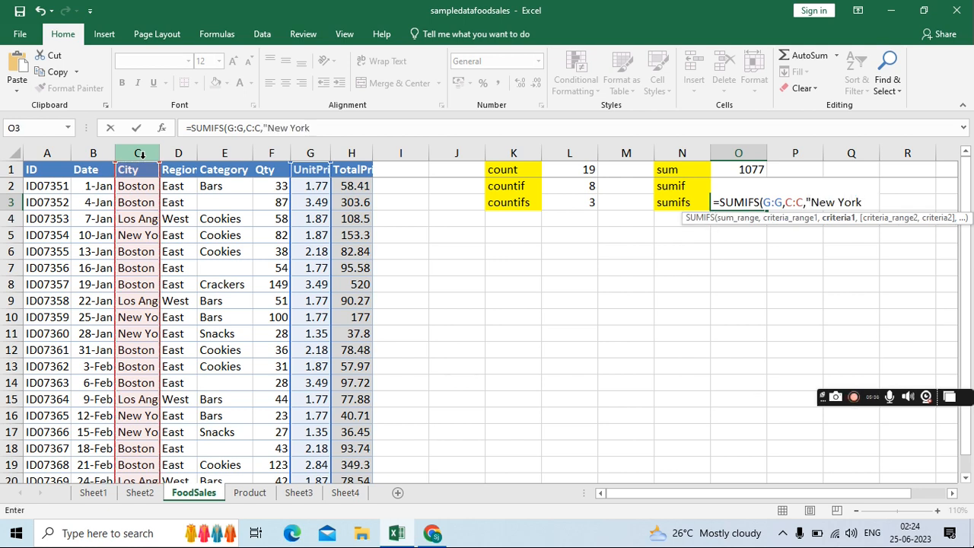
text(York",)
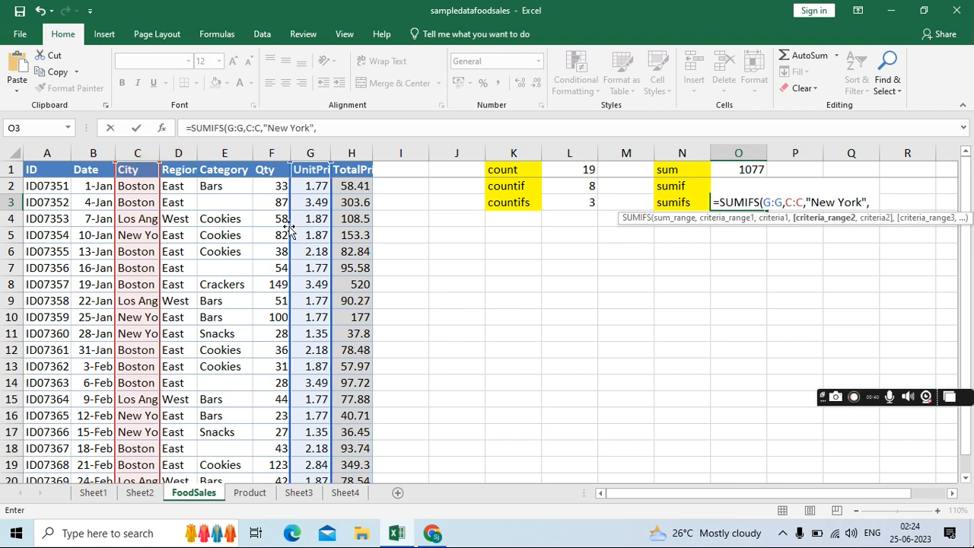
- Add the Category column E:E with the criterion "Cookies" as the second condition and complete the SUMIFS formula in O3
click(232, 153)
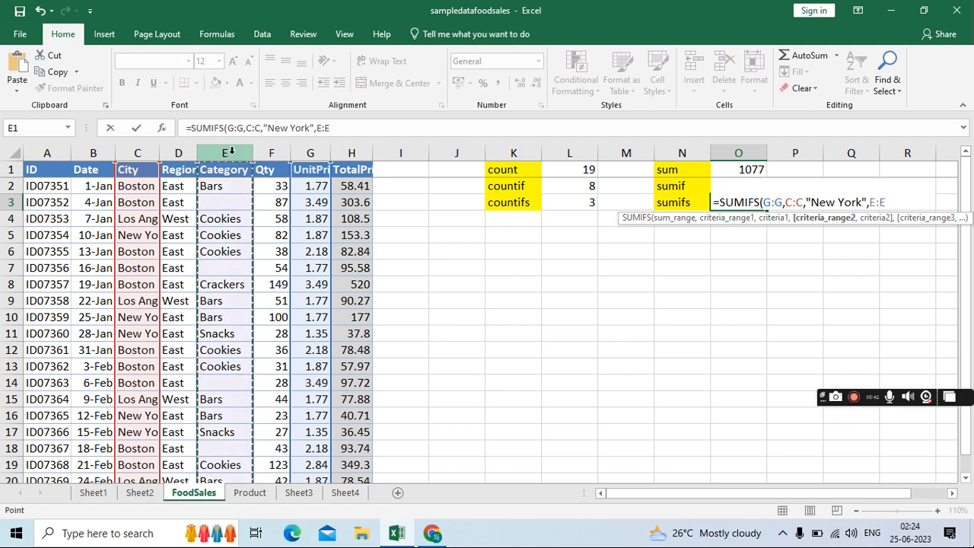
text(,)
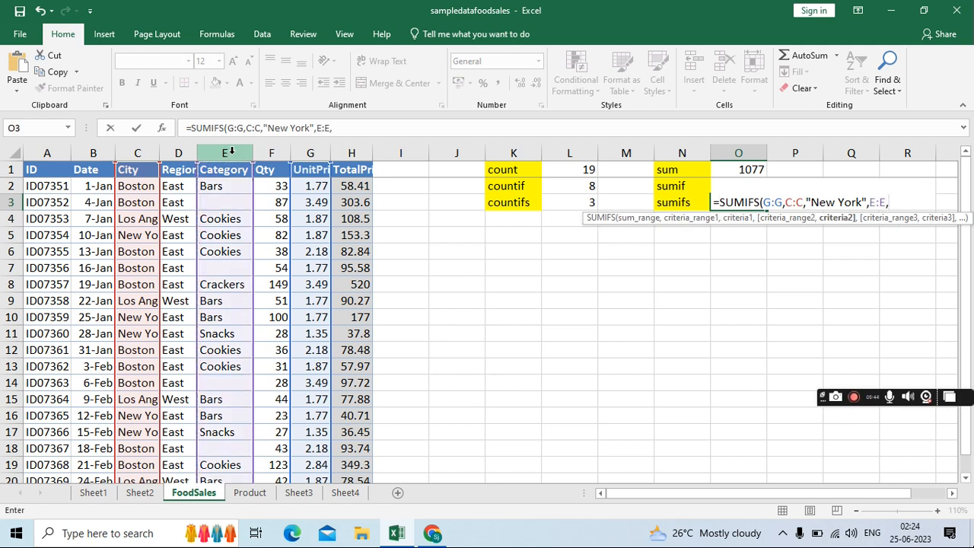
key(BackSpace)
text(Cookie)
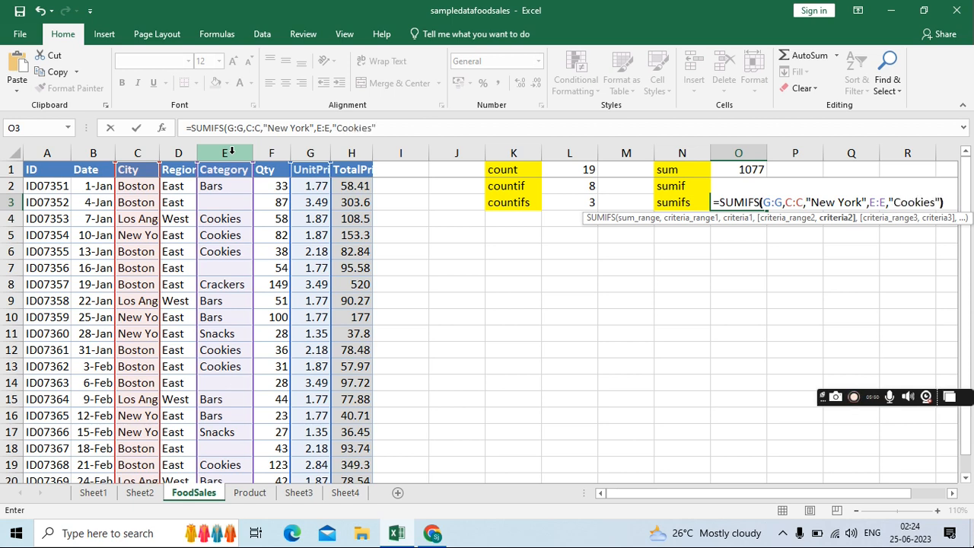
text(s"))
key(Return)
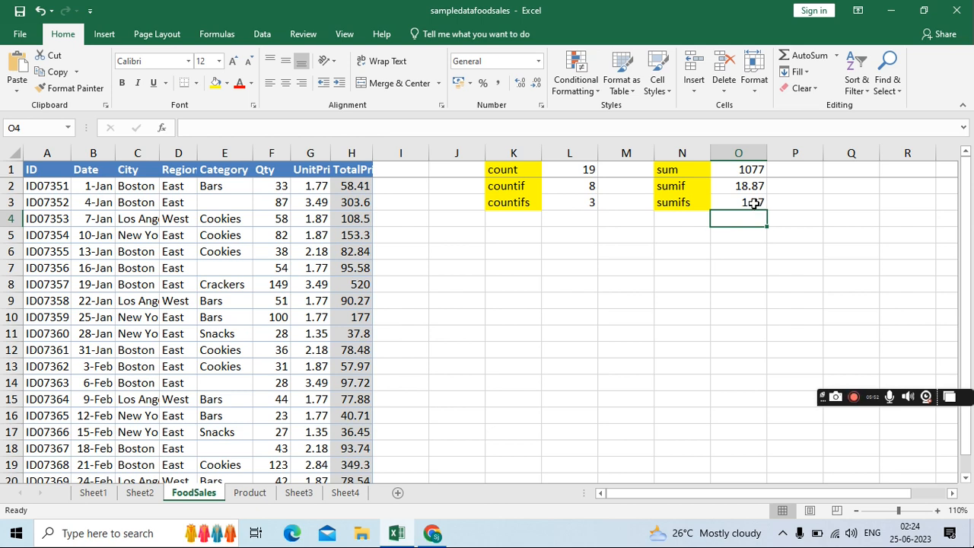
click(726, 281)
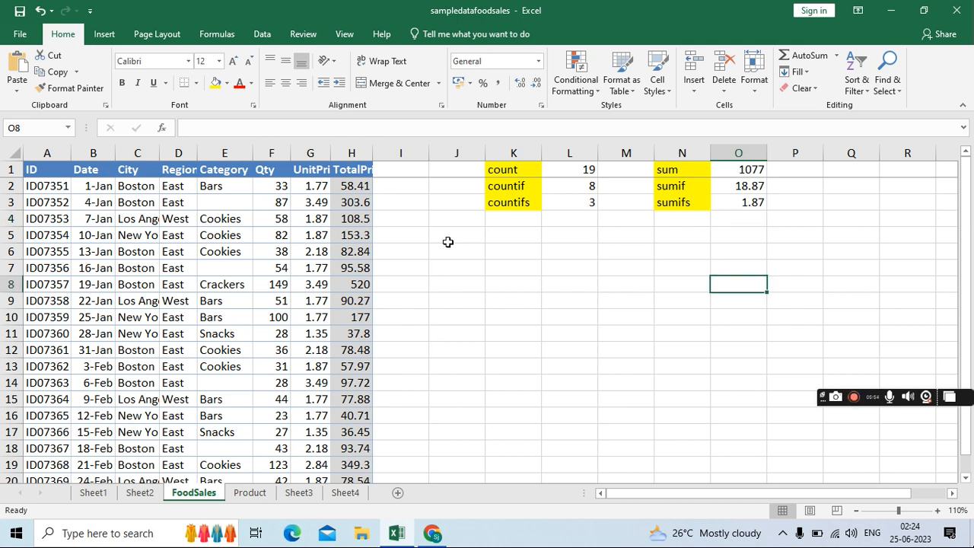
- Turn on the food sales table's filters and show only the rows whose City is New York
click(236, 171)
key(ctrl+shift+l)
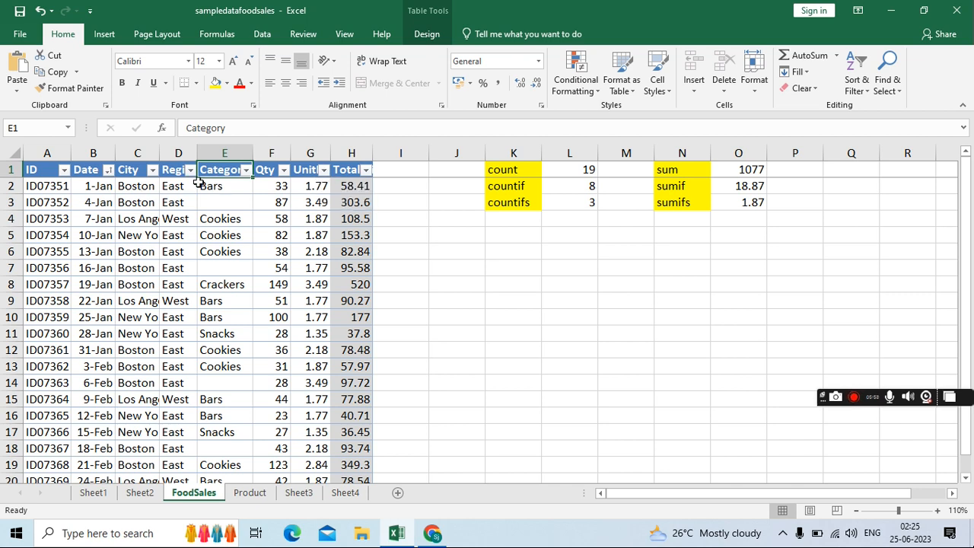
click(153, 171)
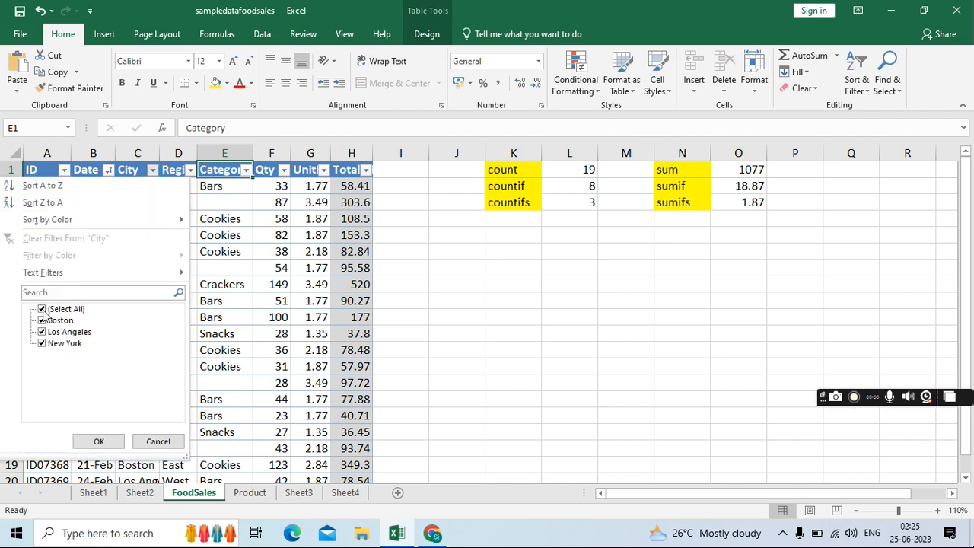
click(42, 309)
click(43, 343)
click(99, 442)
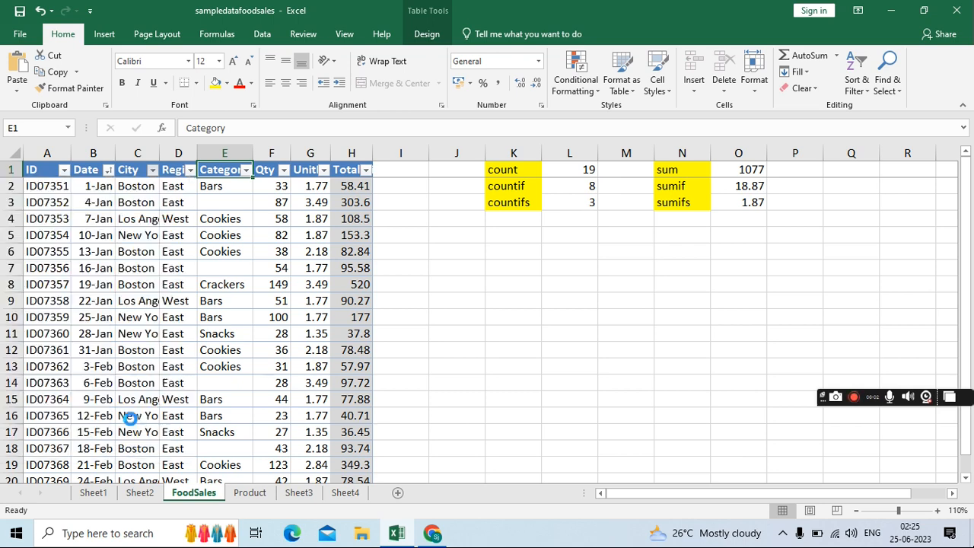
- Check the UnitPrice of the Cookies row among the filtered New York rows and turn the table's filters off
click(246, 169)
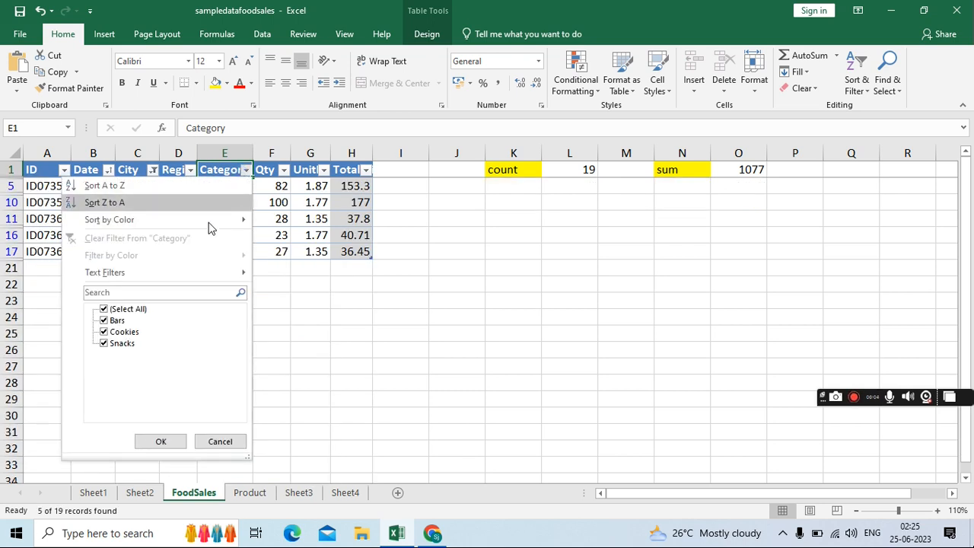
click(268, 373)
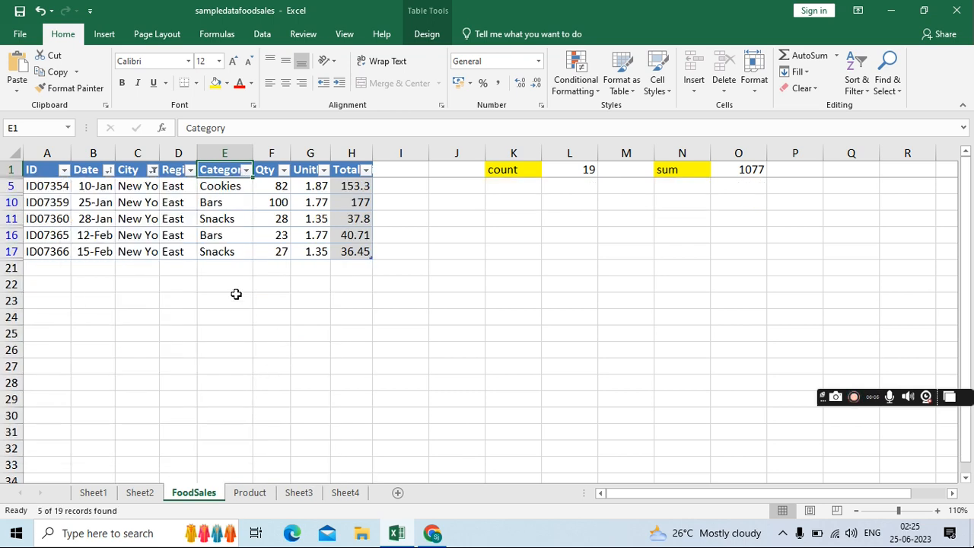
click(225, 185)
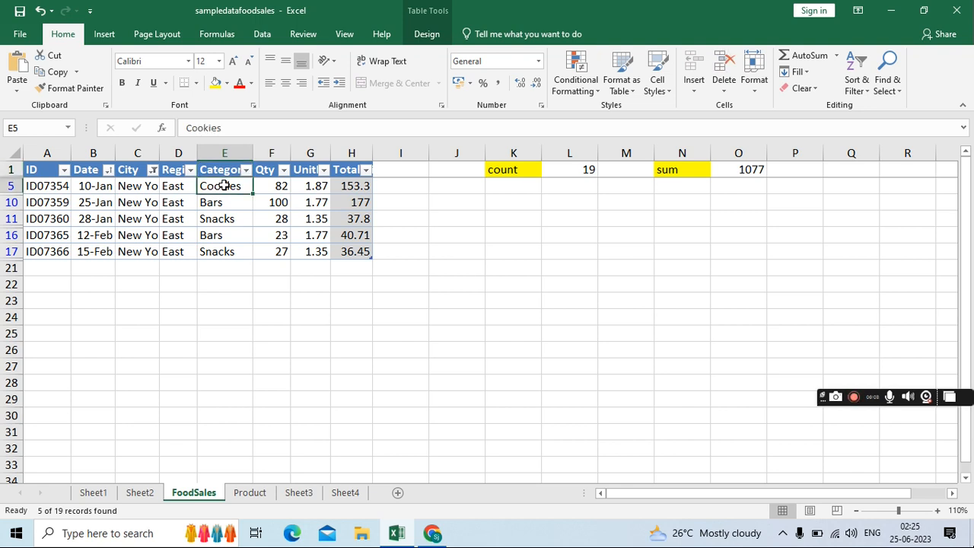
click(315, 185)
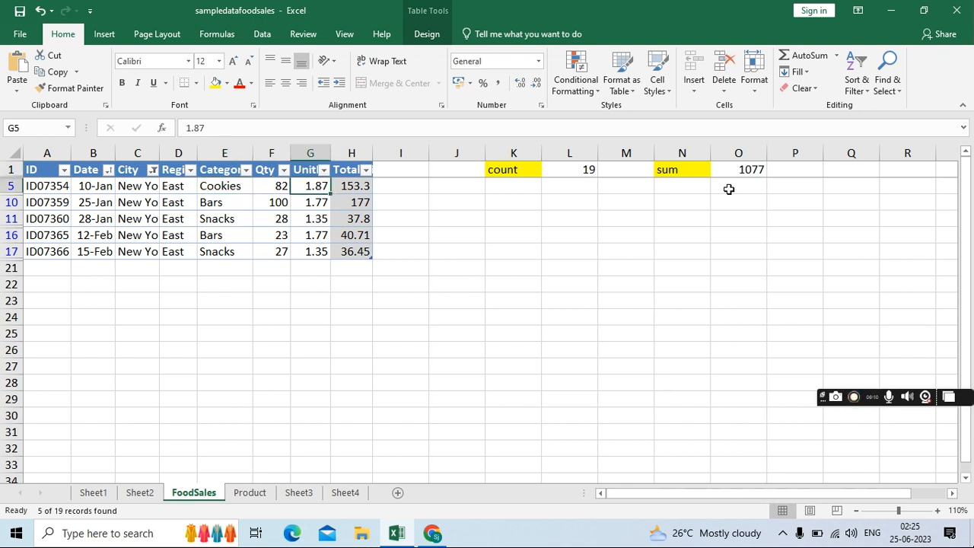
click(473, 253)
click(309, 169)
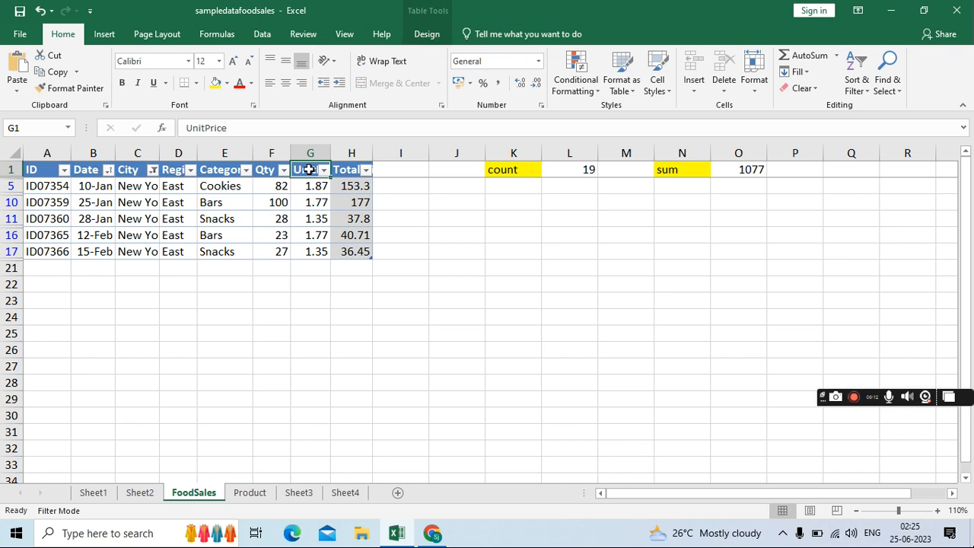
key(ctrl+shift+l)
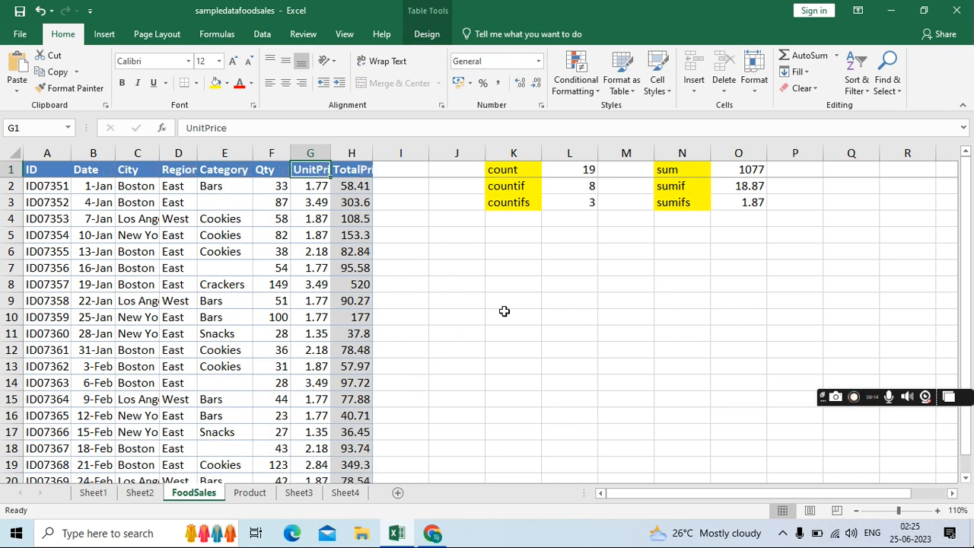
click(506, 320)
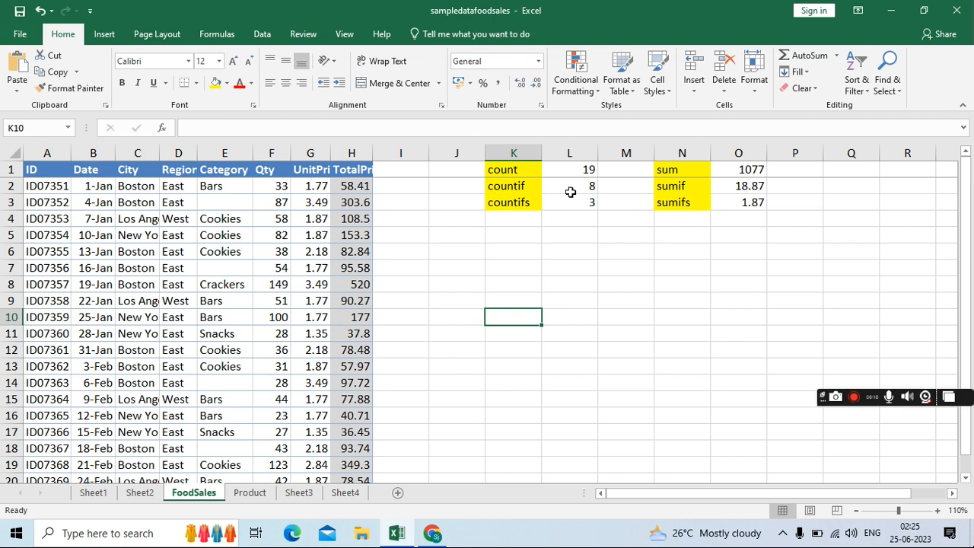
click(781, 301)
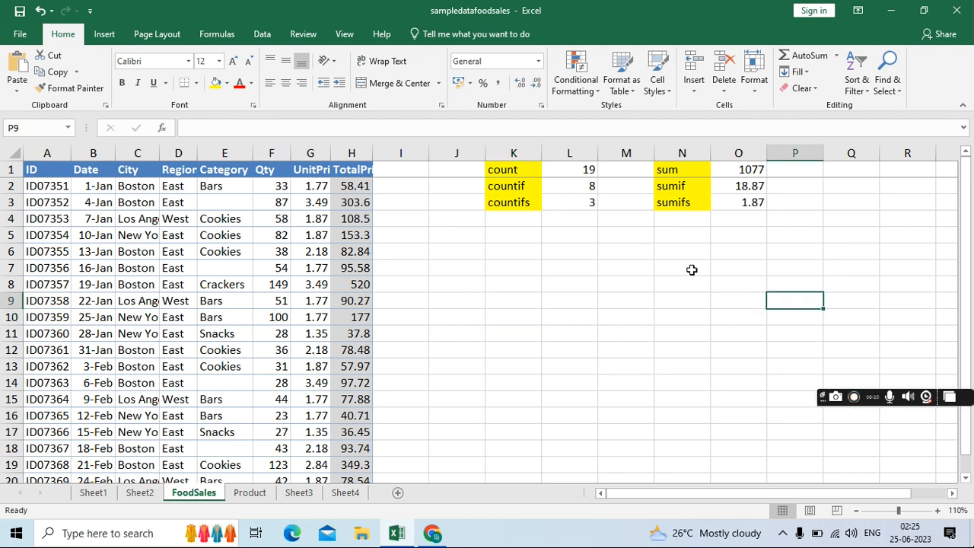